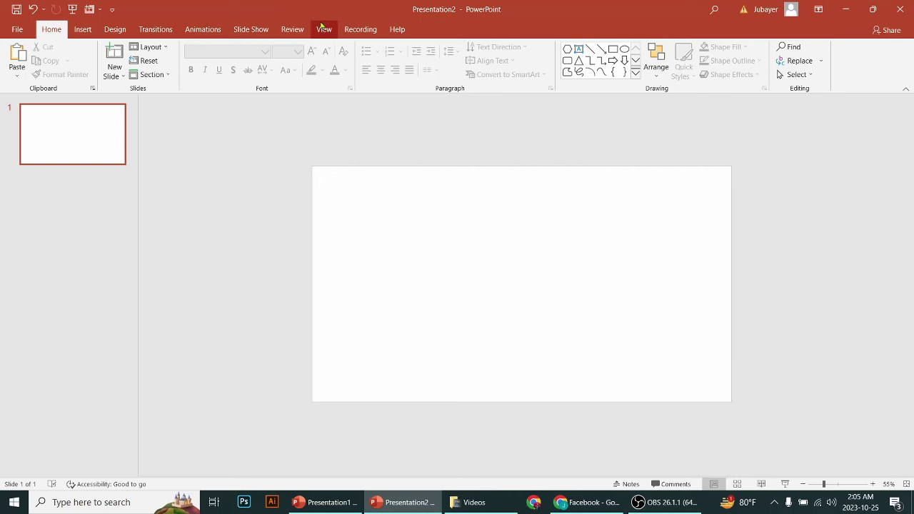
Step: Turn on the slide's centre alignment guides, then go back to the Home commands
click(324, 30)
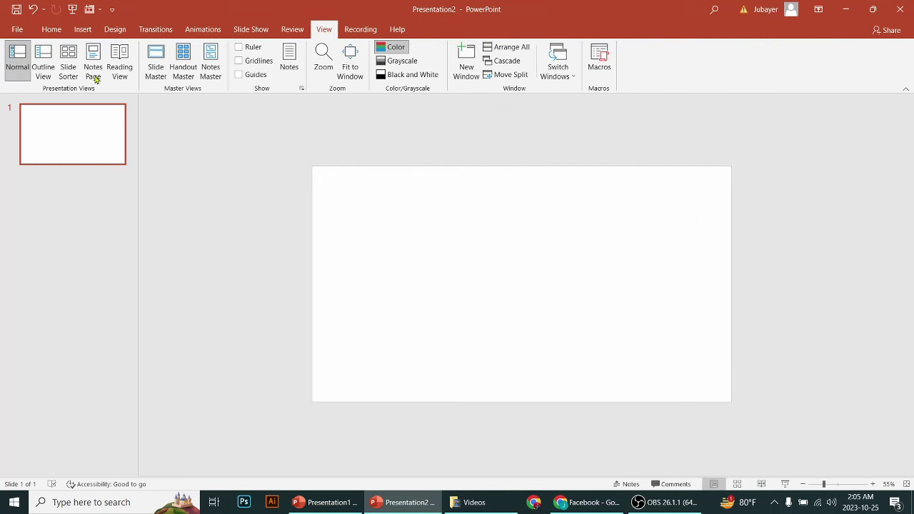
click(240, 75)
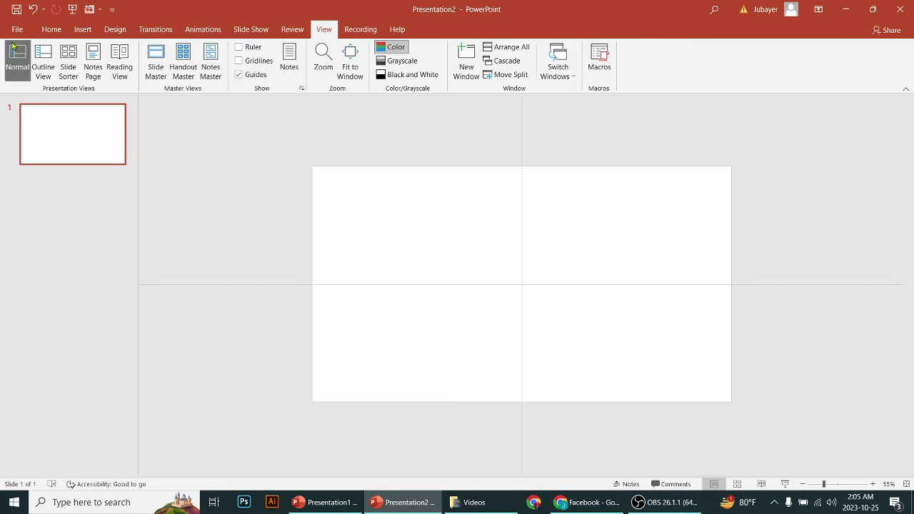
click(51, 29)
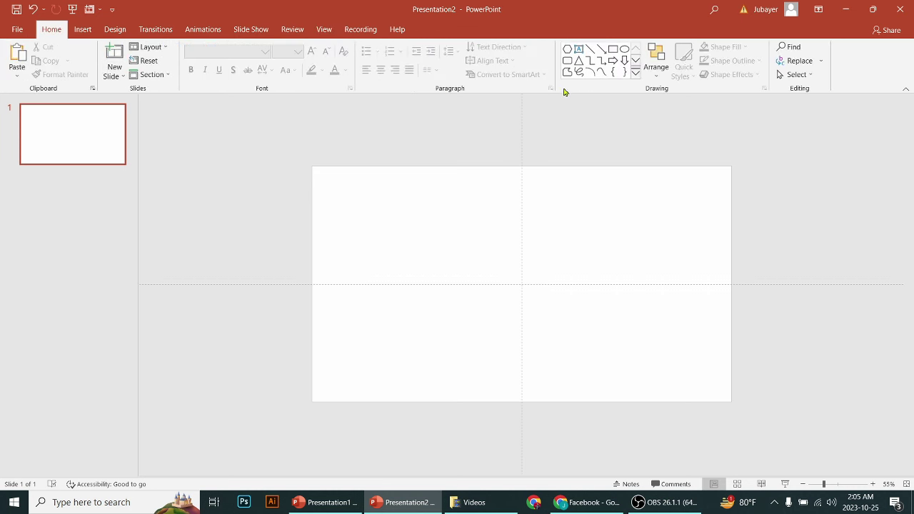
Step: Draw a full-height 7.5" × 1.26" blue rectangle ending at the centre guide, with no outline
click(613, 48)
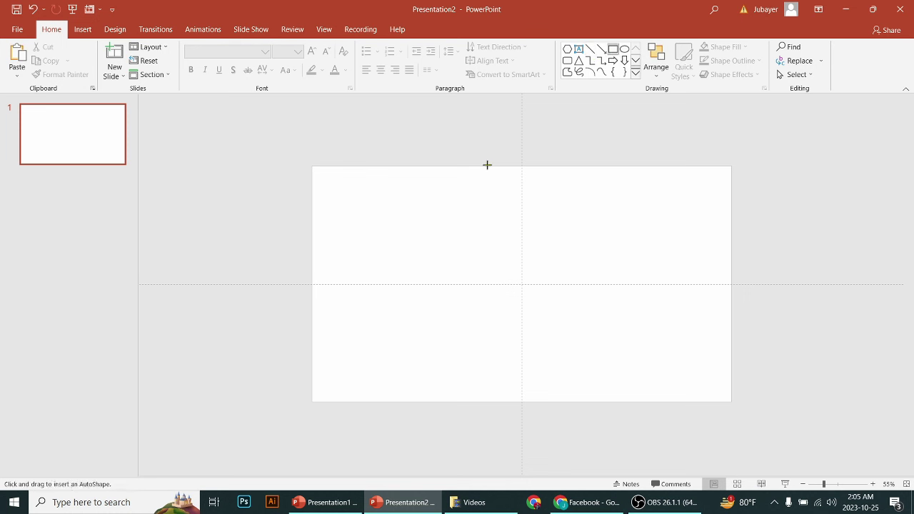
drag(487, 165, 522, 401)
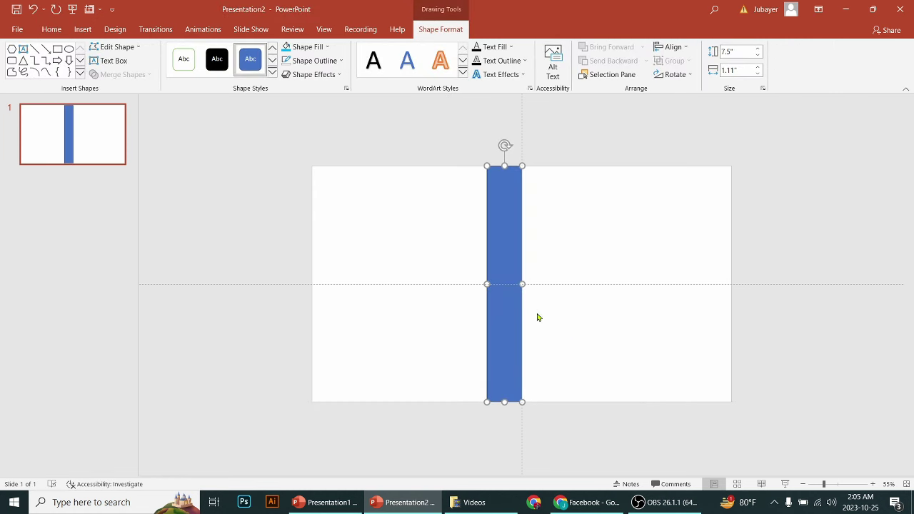
drag(487, 285, 482, 285)
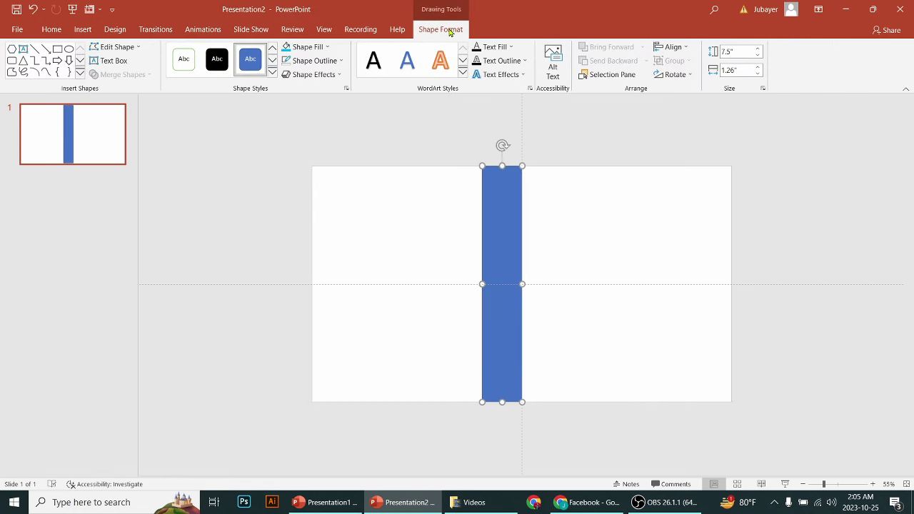
click(342, 61)
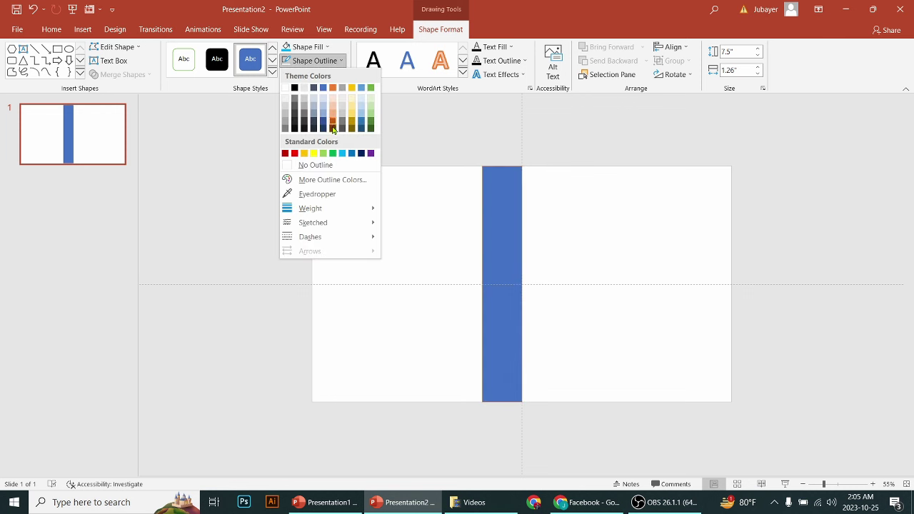
click(323, 172)
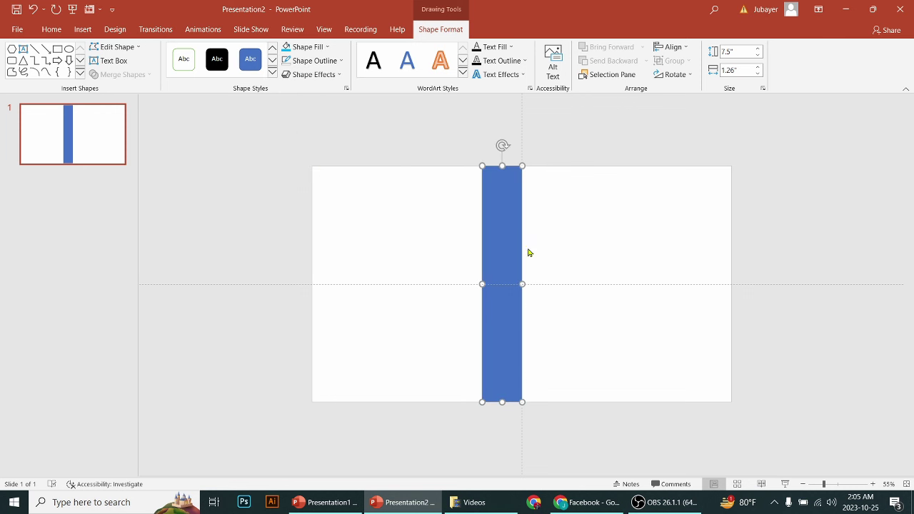
Step: Fill the strip with a white-to-grey linear gradient, adjusting the 30% stop's brightness
click(346, 89)
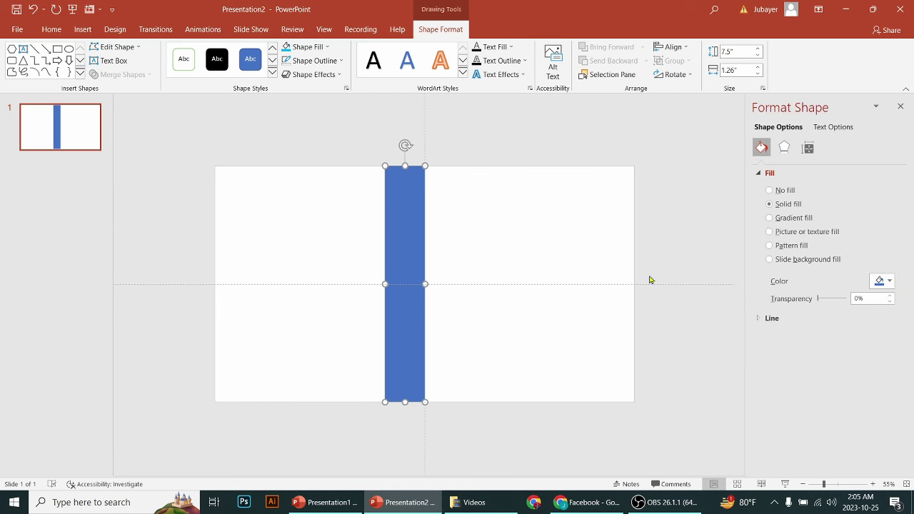
click(770, 219)
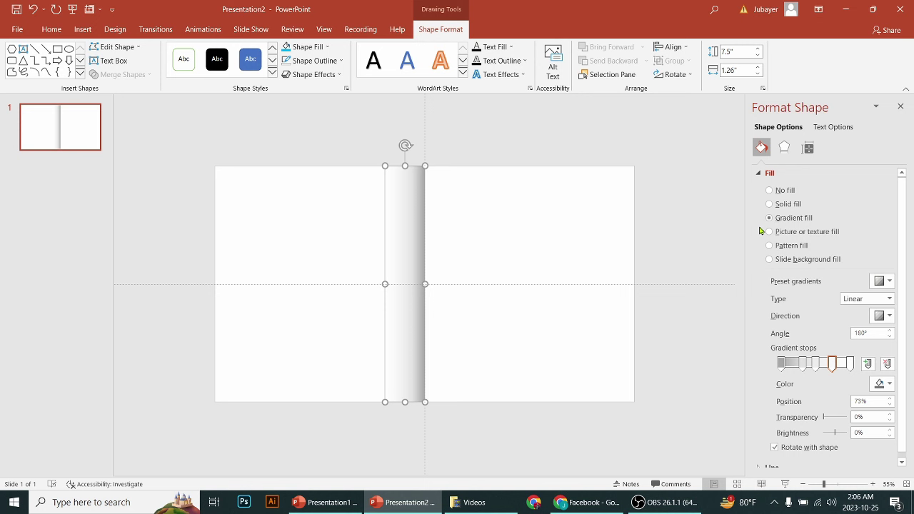
click(783, 364)
click(801, 366)
drag(834, 433, 835, 433)
Step: Place a copy of the strip right of the centre line and rotate it 180° to mirror the shading
click(665, 365)
click(408, 312)
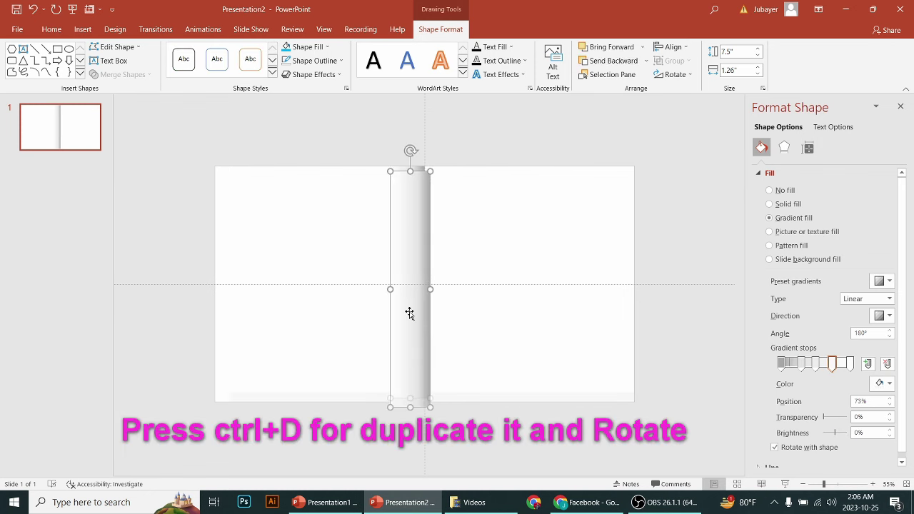
drag(408, 311, 444, 306)
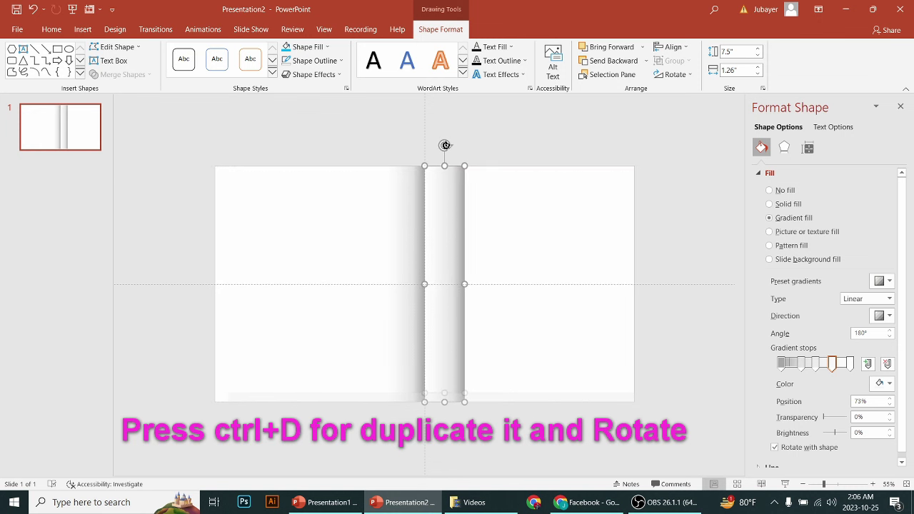
drag(444, 145, 441, 413)
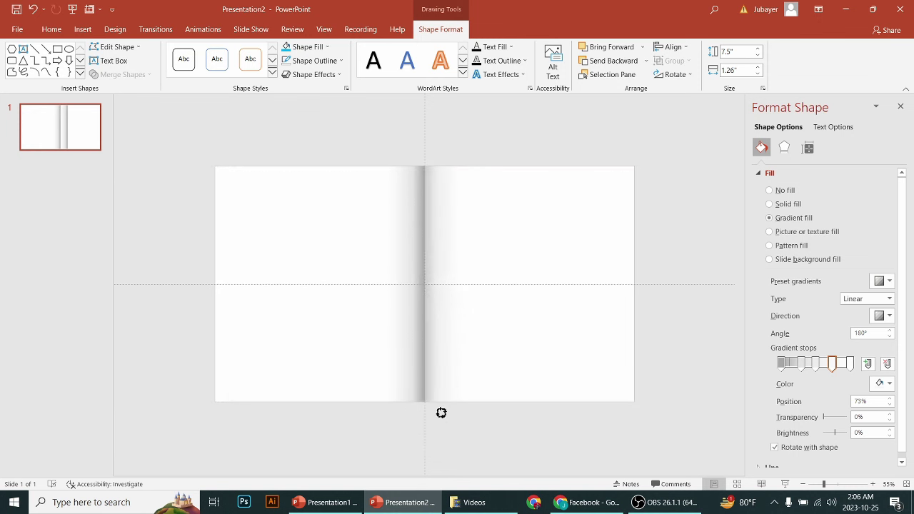
click(446, 443)
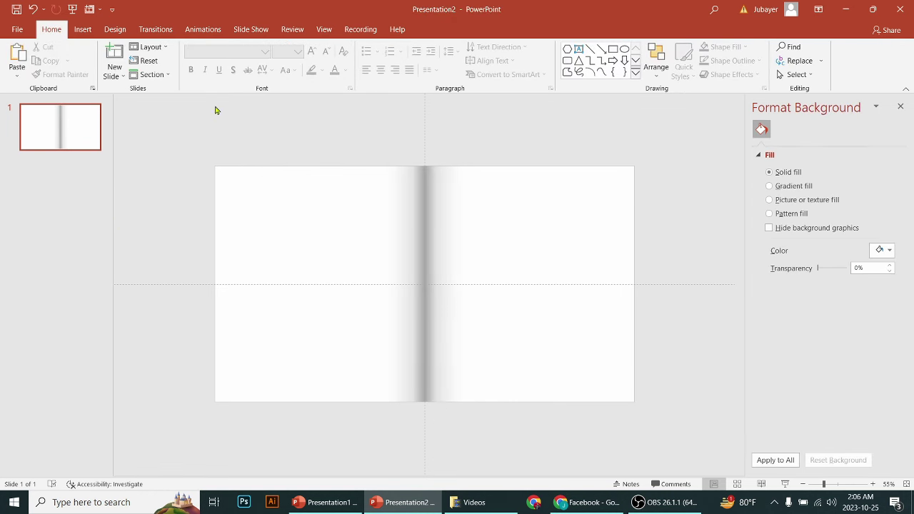
Step: Move the collage of eight blue rectangles onto the right-hand page
click(323, 29)
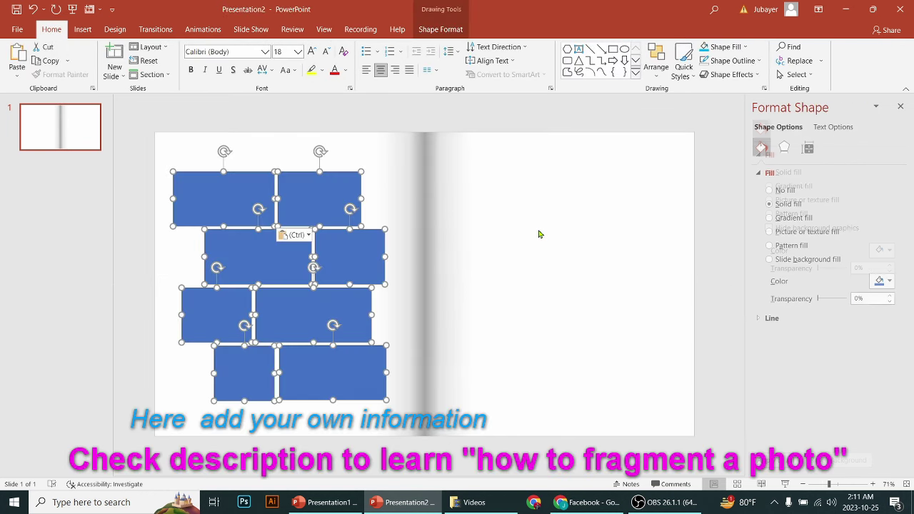
drag(284, 277, 566, 273)
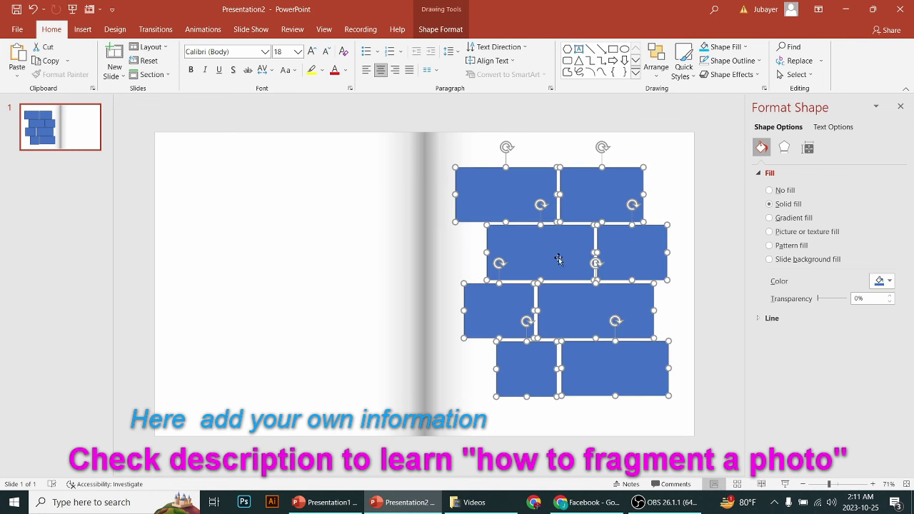
click(564, 150)
Step: Shift-select all eight brick rectangles, then undo and redo the move to the right page
click(512, 200)
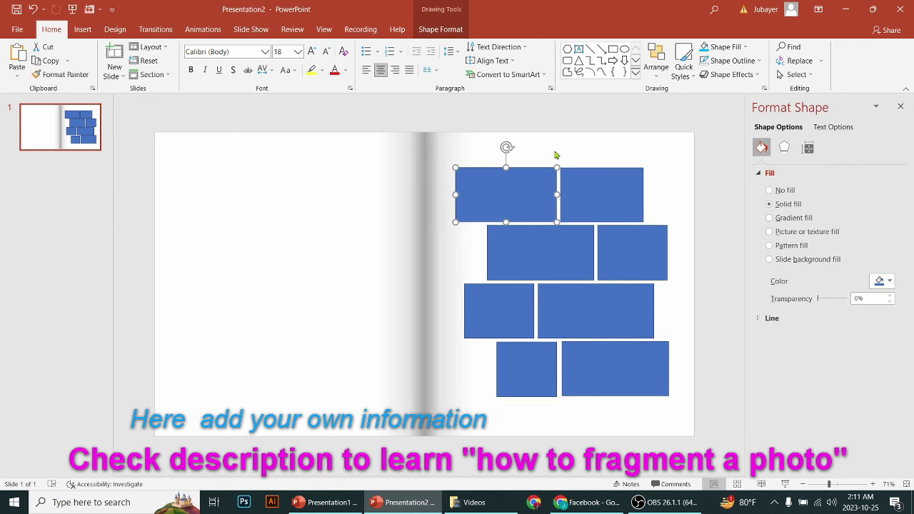
shift+click(624, 200)
shift+click(567, 255)
shift+click(628, 253)
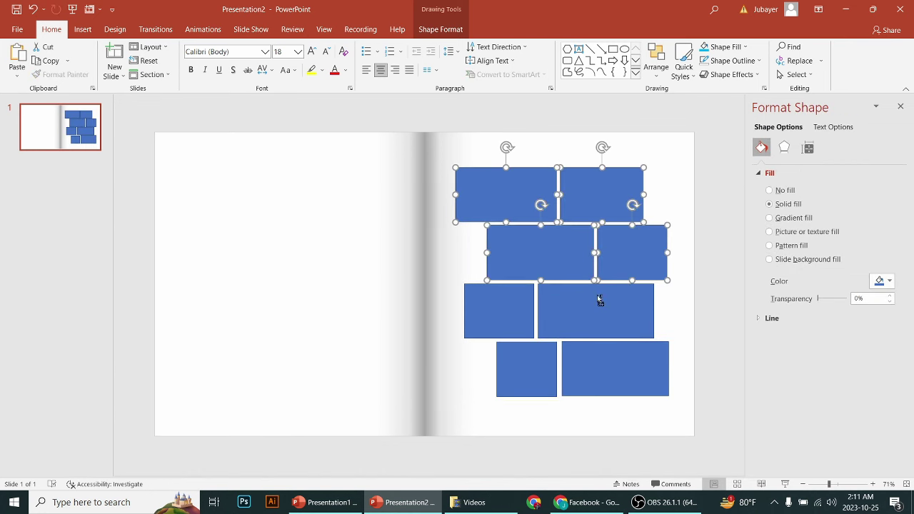
shift+click(590, 308)
shift+click(512, 313)
shift+click(522, 362)
shift+click(582, 369)
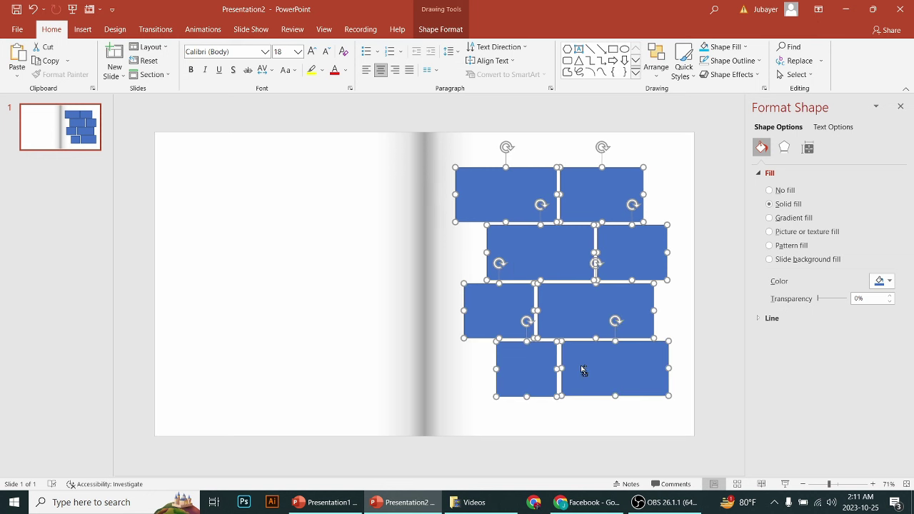
click(567, 415)
key(ctrl+z)
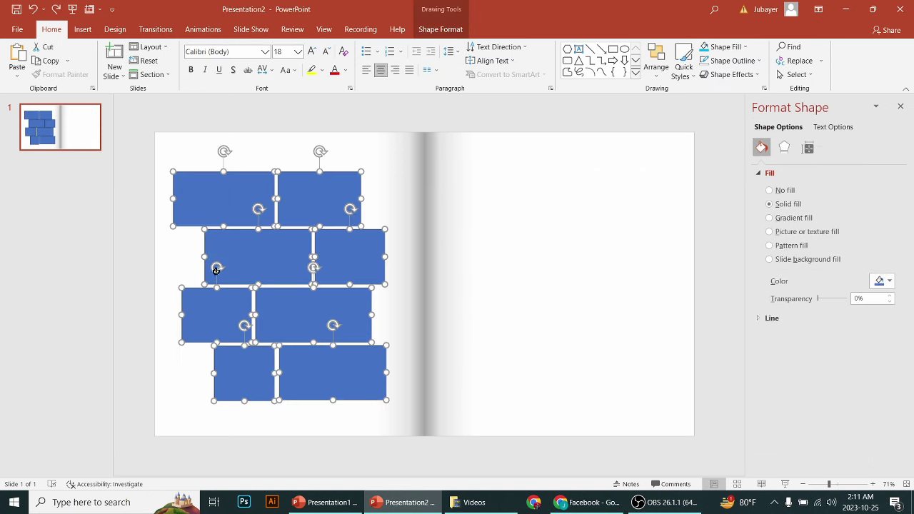
key(ctrl+y)
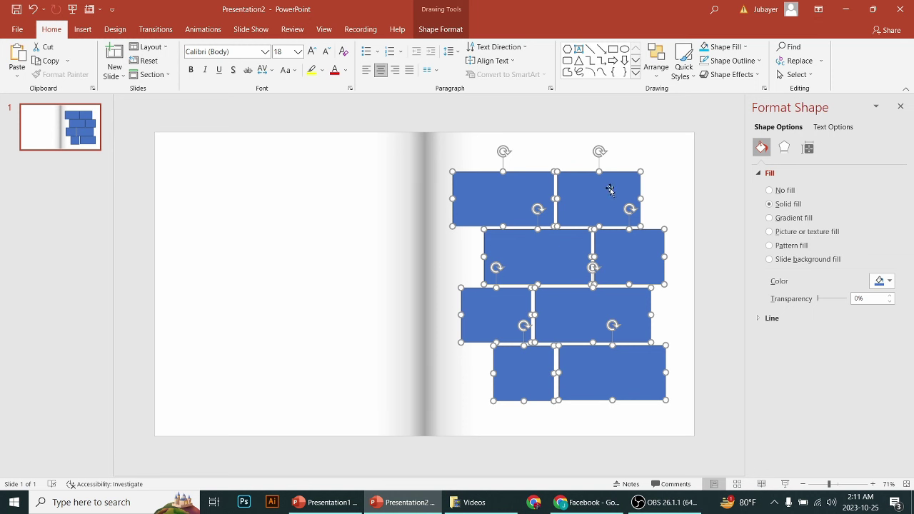
Step: Union the eight rectangles into one shape and start a picture fill with a new image
click(439, 30)
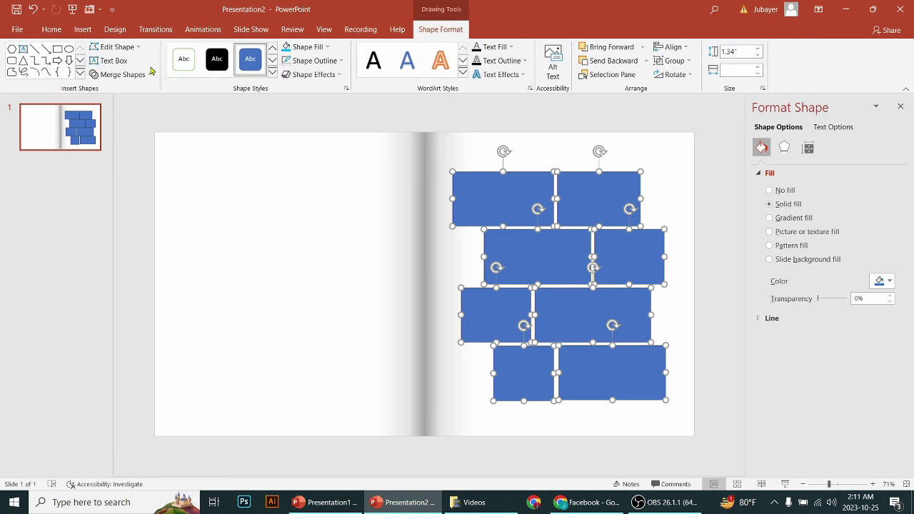
click(121, 75)
click(114, 88)
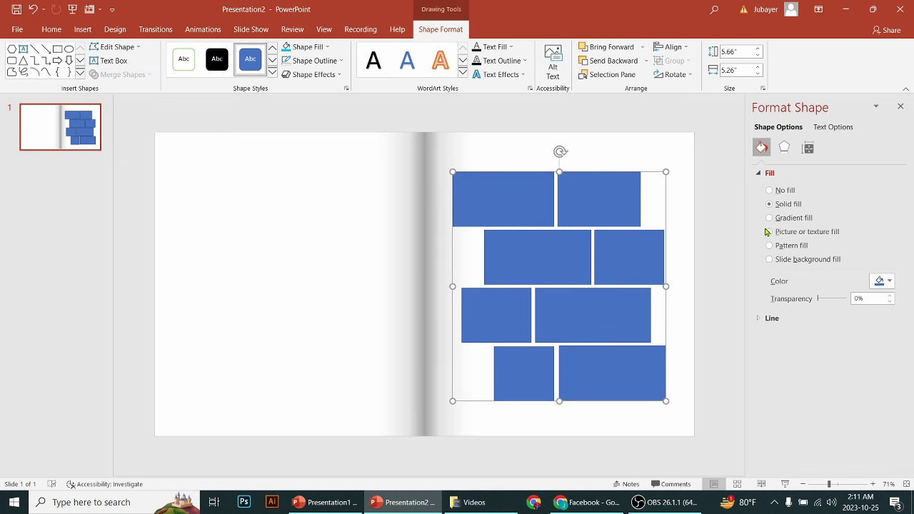
click(769, 232)
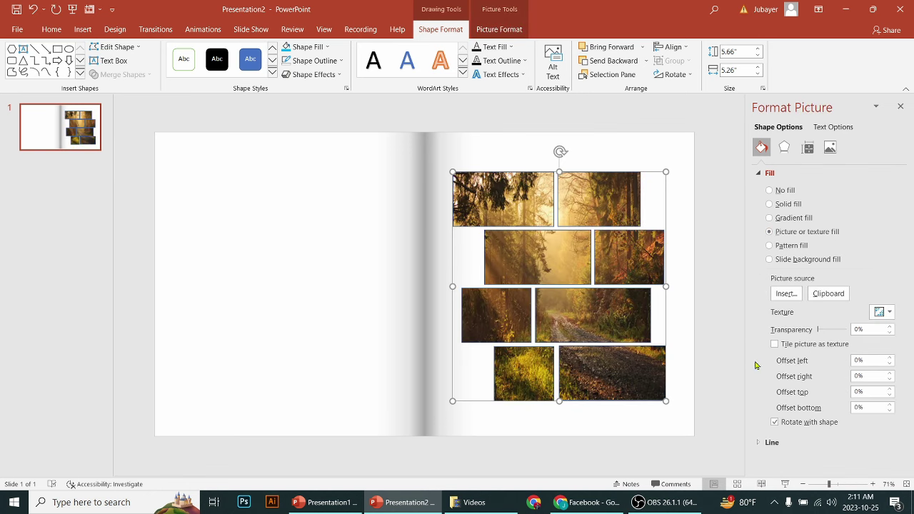
click(786, 293)
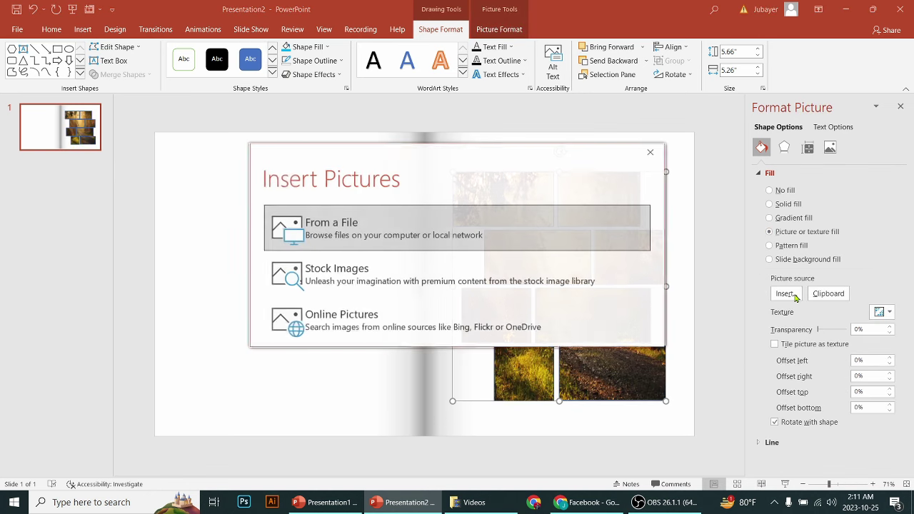
Step: Fill the merged collage with the sunset-over-grassy-field stock photo from the 'forest' results
click(392, 264)
text(forest)
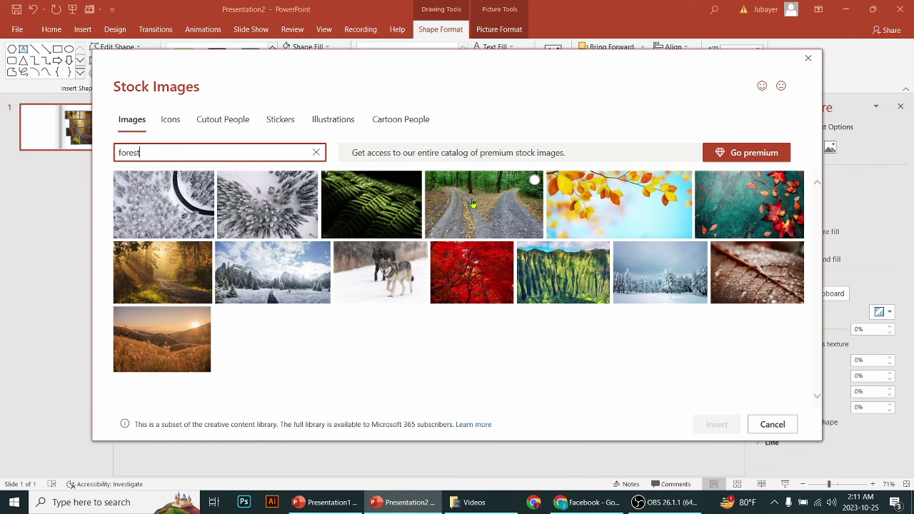
click(185, 360)
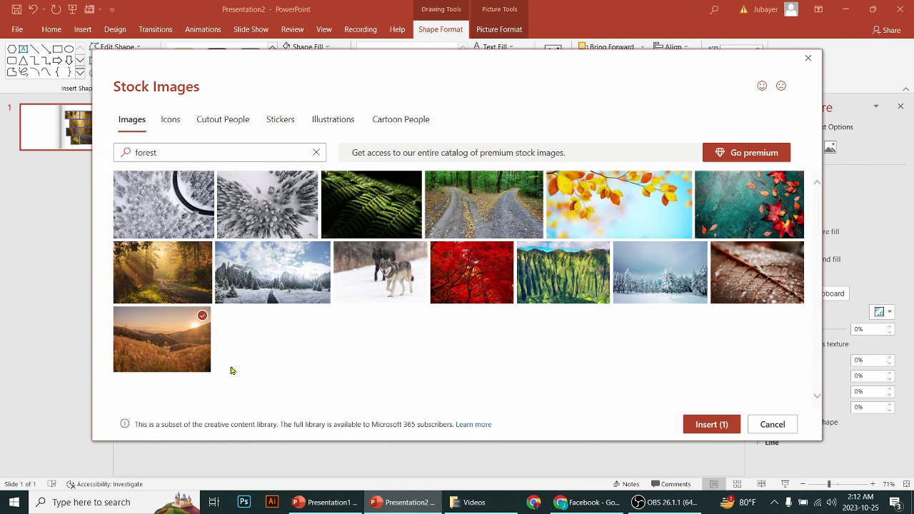
click(693, 427)
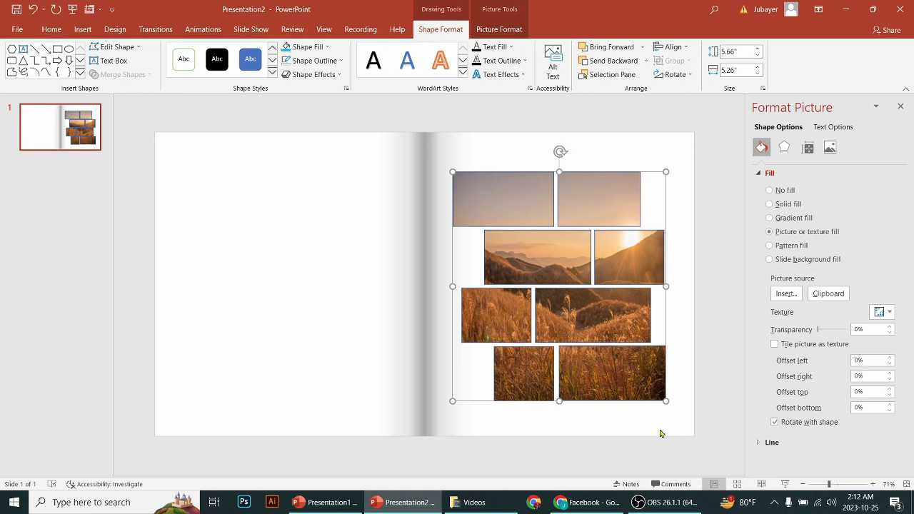
Step: Remove the outline from the picture collage
click(547, 454)
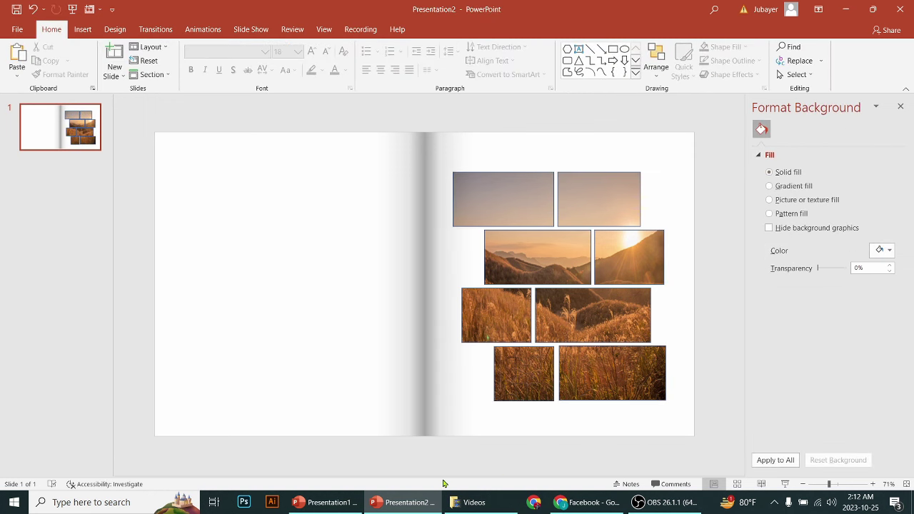
click(519, 387)
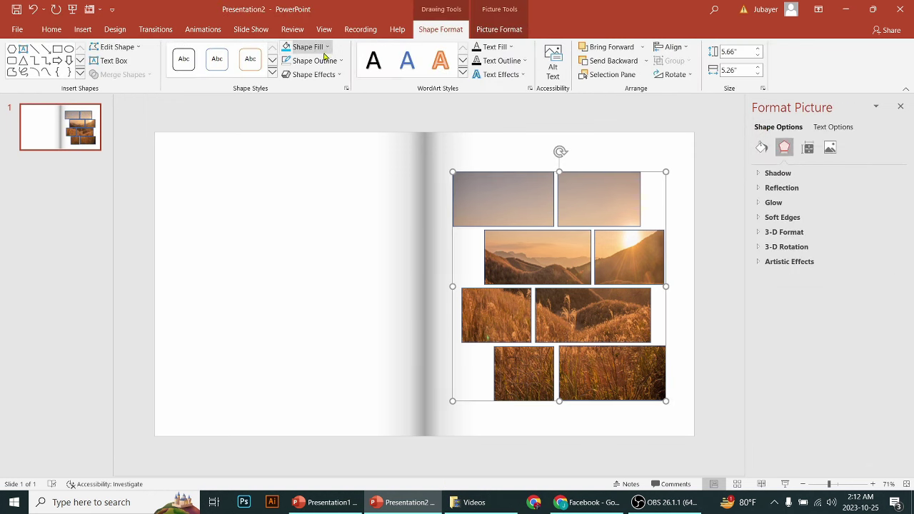
click(314, 61)
click(315, 165)
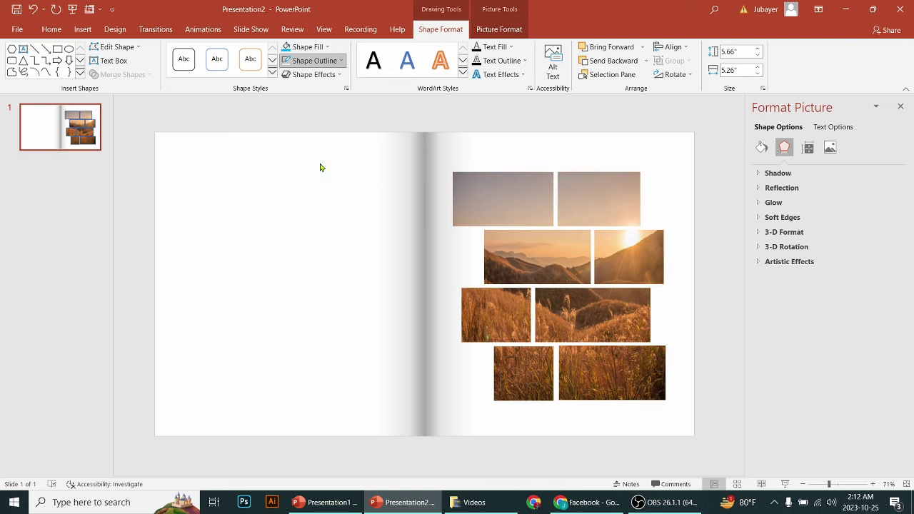
click(520, 419)
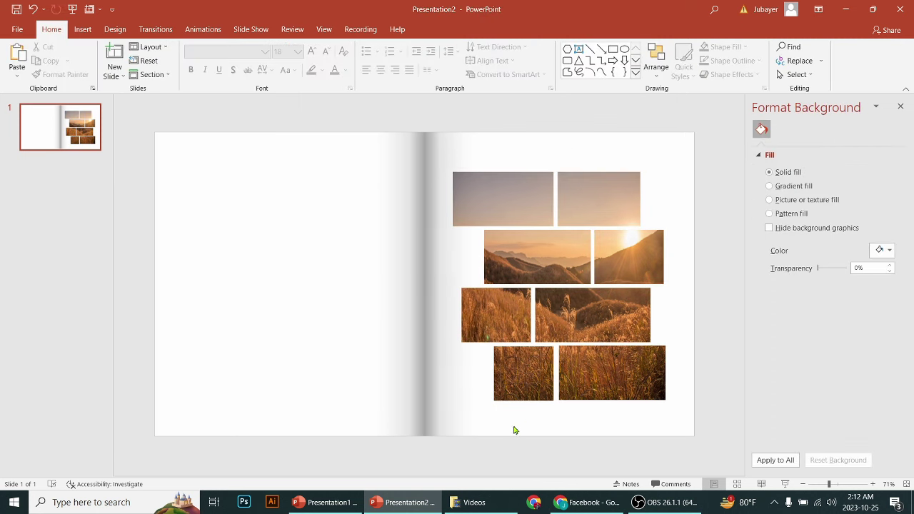
Step: Paste the blue logo, 'Your Title Here' heading and Lorem ipsum paragraph and position them on the left page
key(ctrl+v)
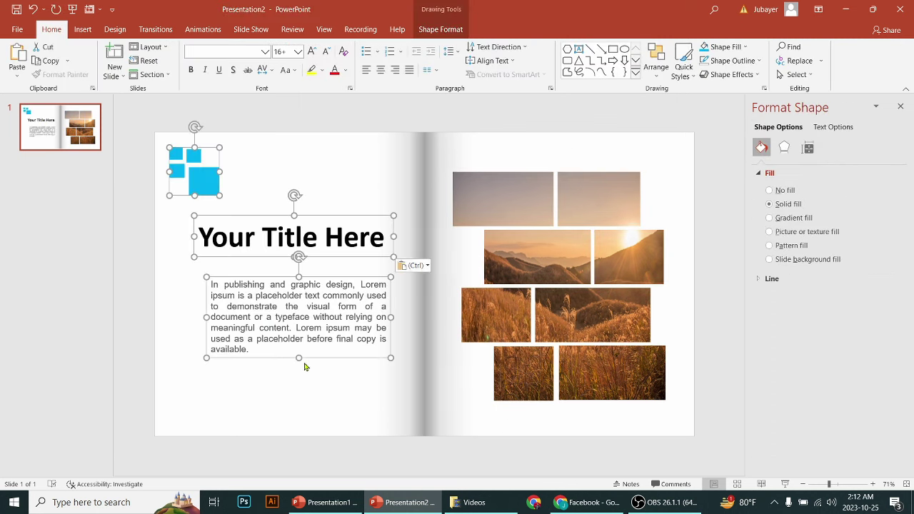
drag(318, 358, 327, 369)
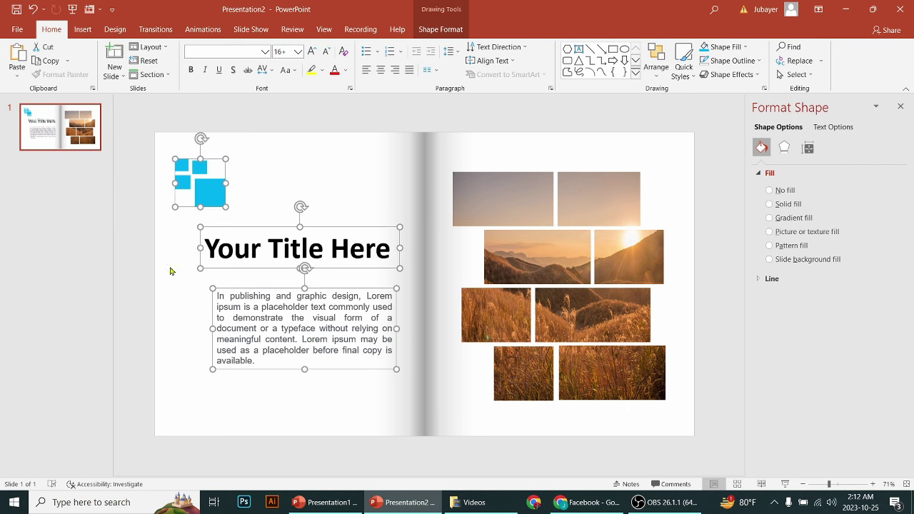
click(157, 244)
click(205, 188)
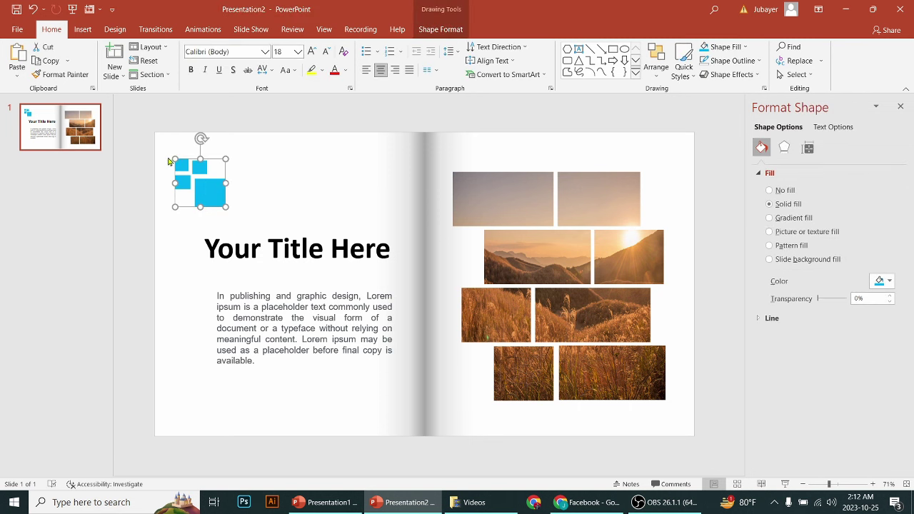
drag(175, 160, 187, 170)
click(127, 243)
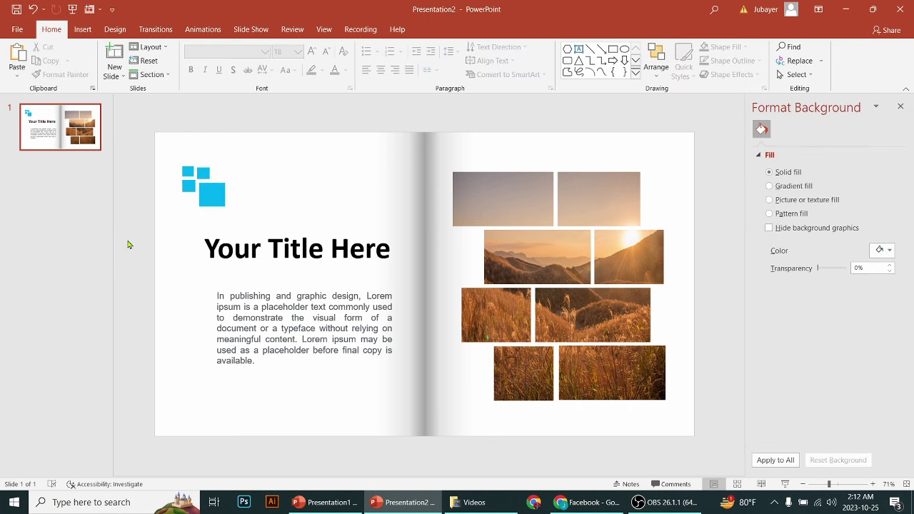
click(239, 359)
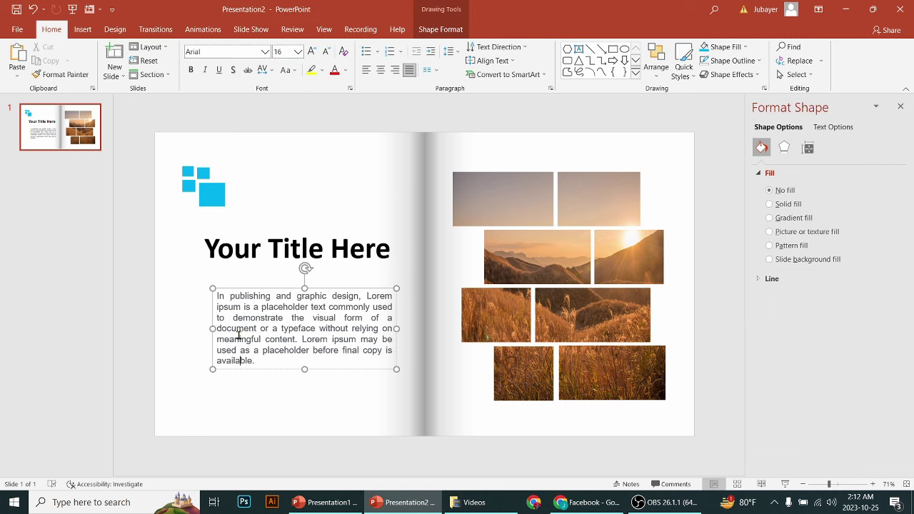
click(232, 255)
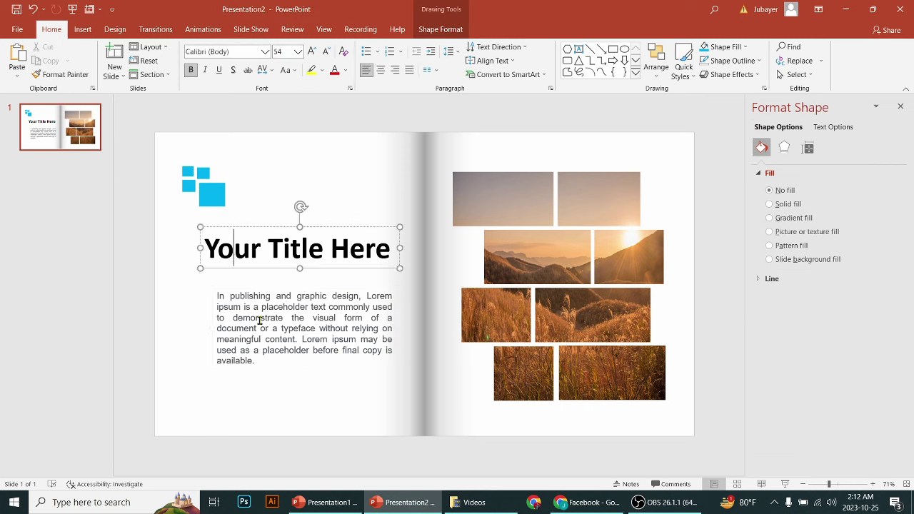
click(145, 333)
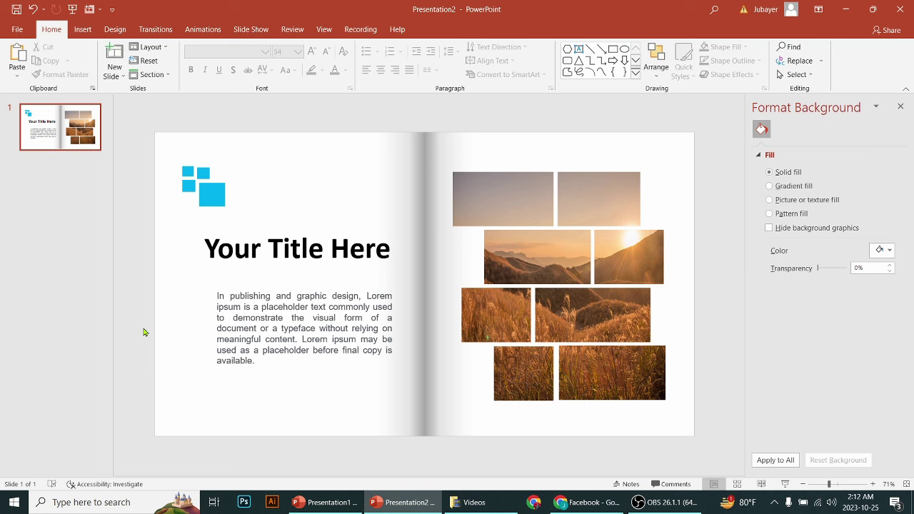
click(52, 184)
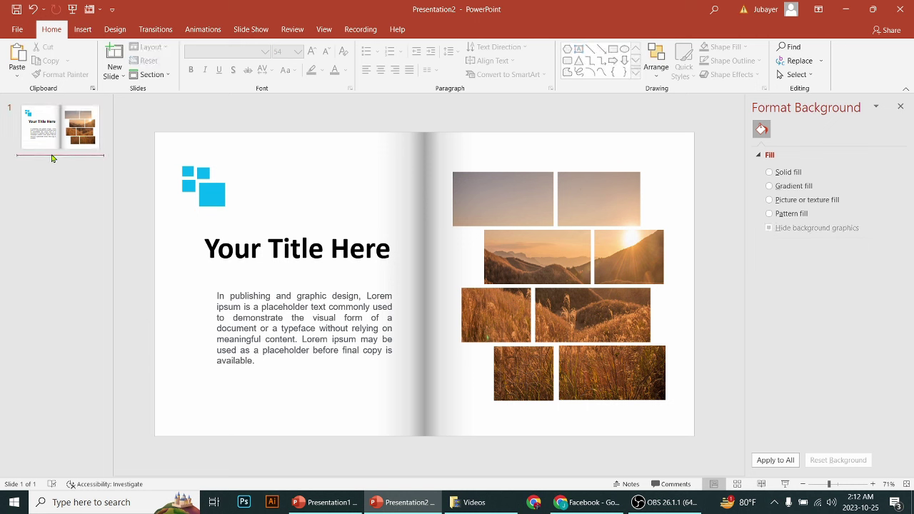
Step: Duplicate slide 1 as a new slide 2
right_click(52, 159)
right_click(55, 136)
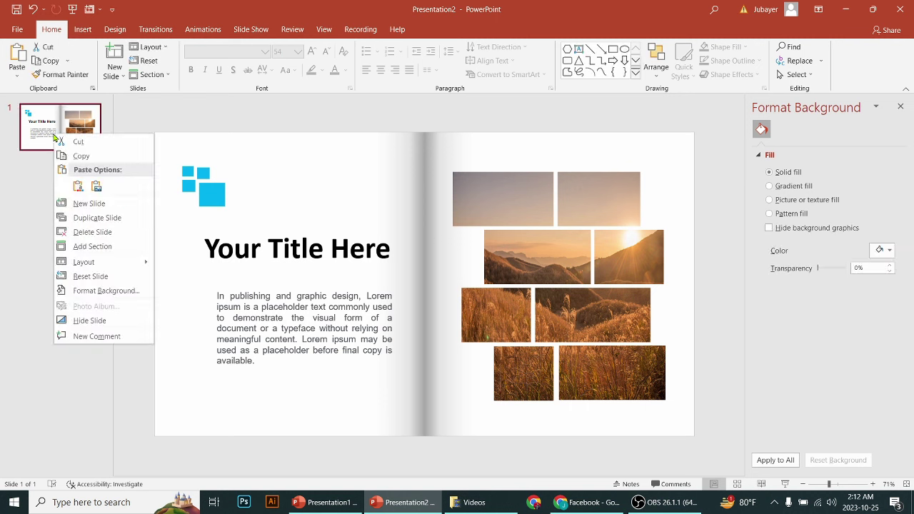
click(98, 218)
click(68, 309)
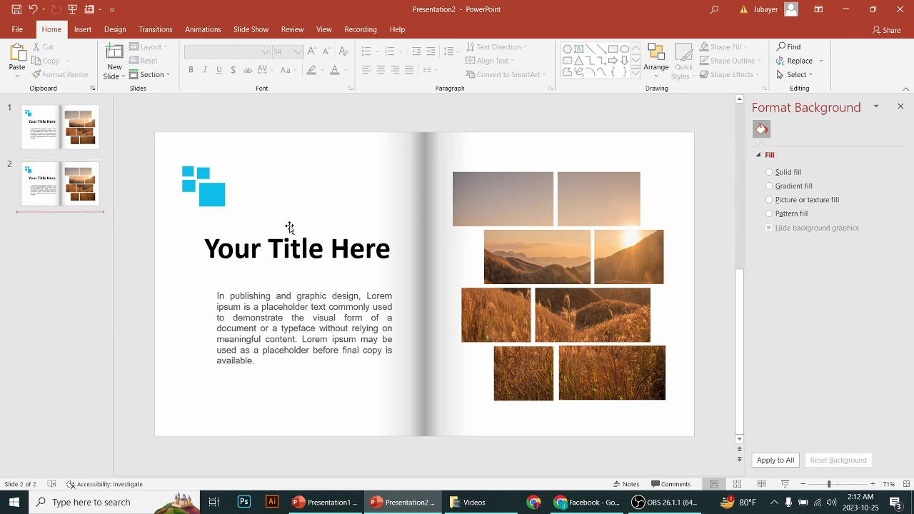
Step: Delete the photo collage on slide 2 and move the logo, title and paragraph to the right page
click(508, 238)
key(Delete)
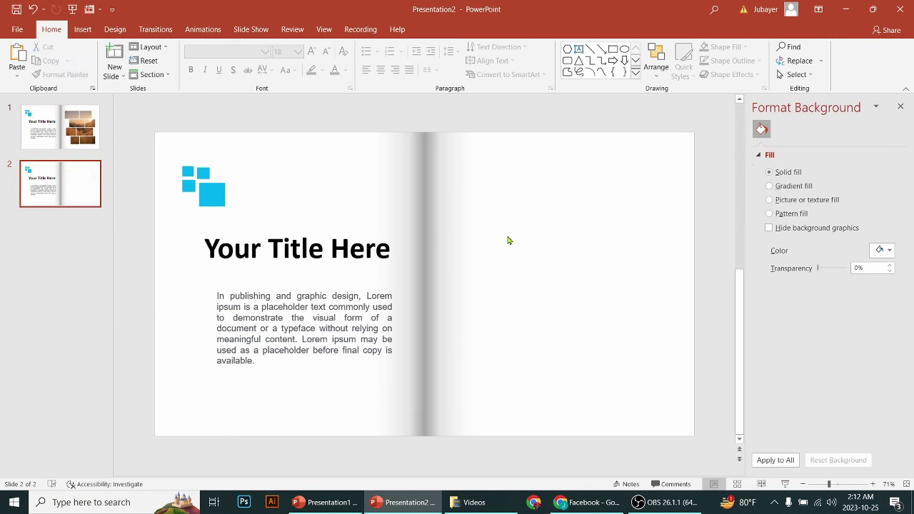
click(305, 352)
shift+click(256, 250)
shift+click(214, 205)
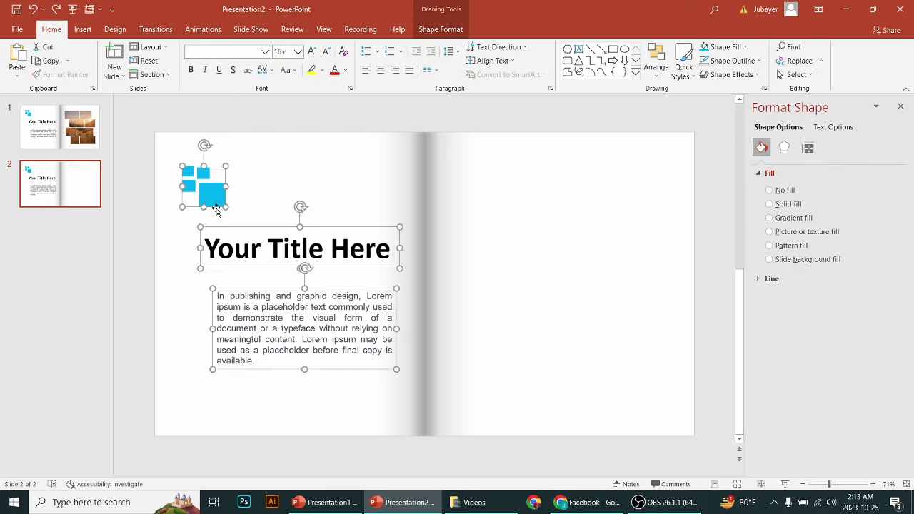
mouse_move(290, 370)
mouse_down()
mouse_move(573, 376)
mouse_move(545, 370)
mouse_up()
Step: Move the blue logo to the top of the right page, flip it horizontally and nudge it into the corner
click(504, 118)
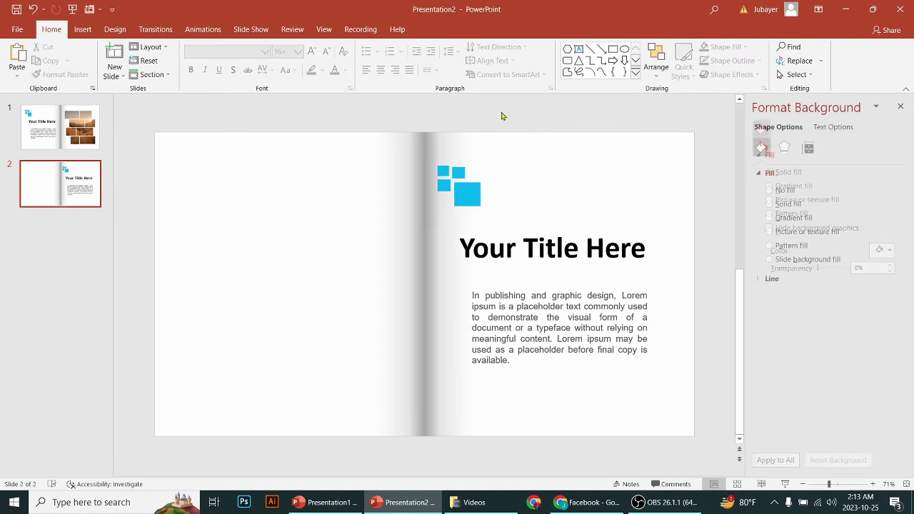
drag(465, 195, 626, 194)
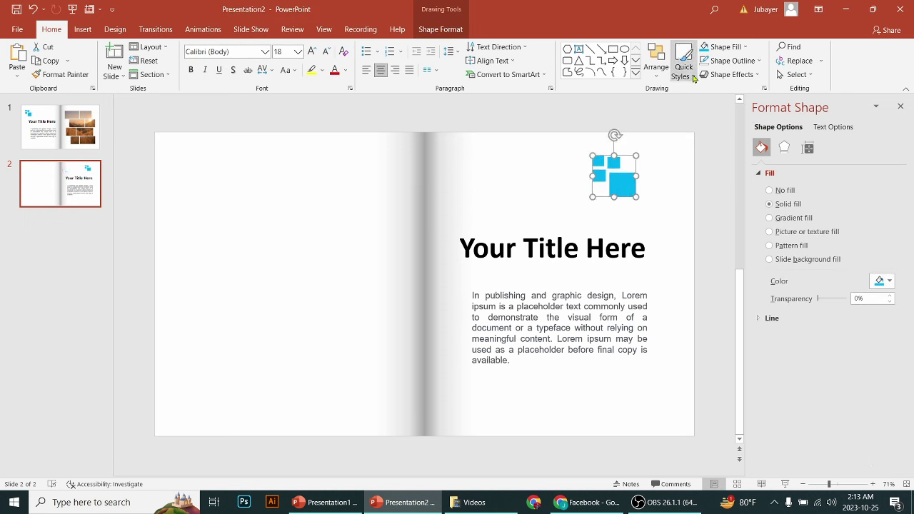
click(655, 64)
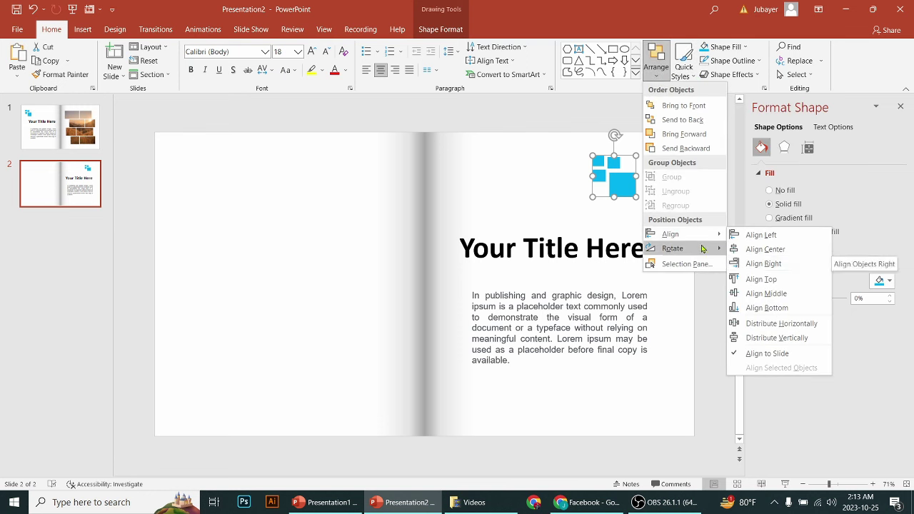
mouse_move(672, 249)
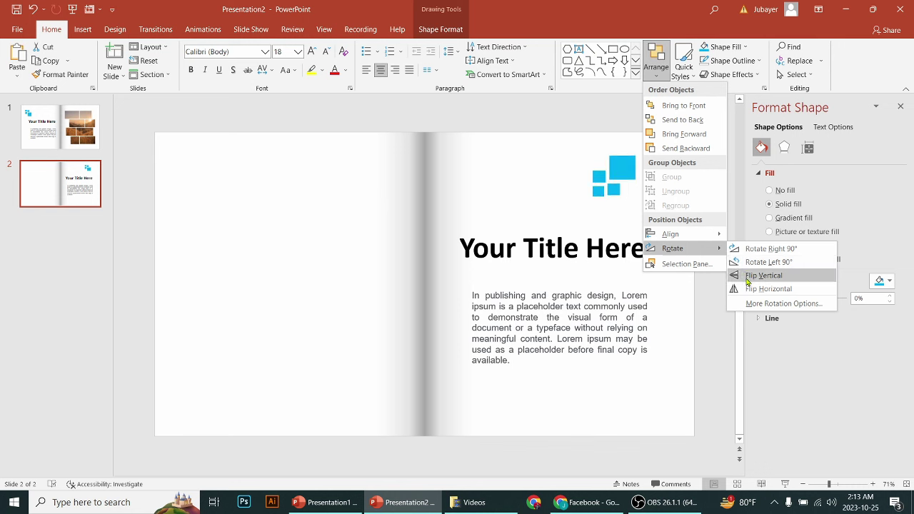
click(775, 293)
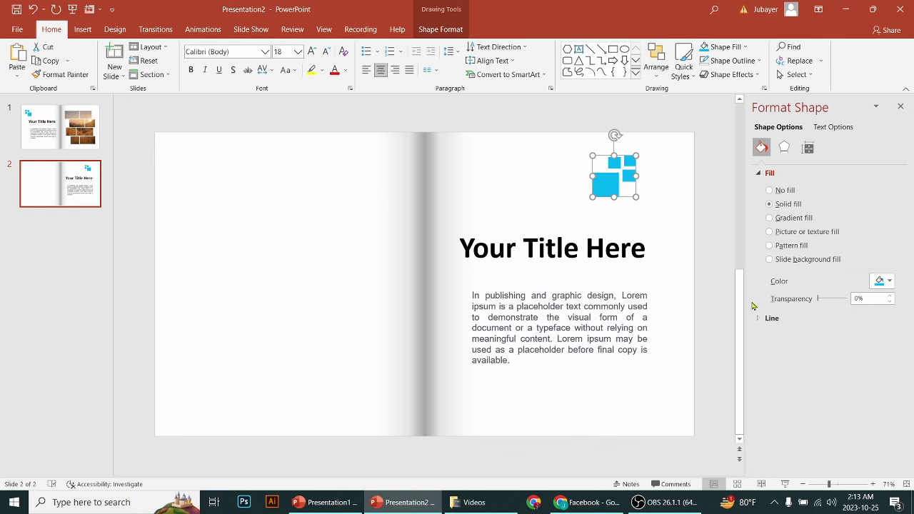
drag(612, 185, 639, 199)
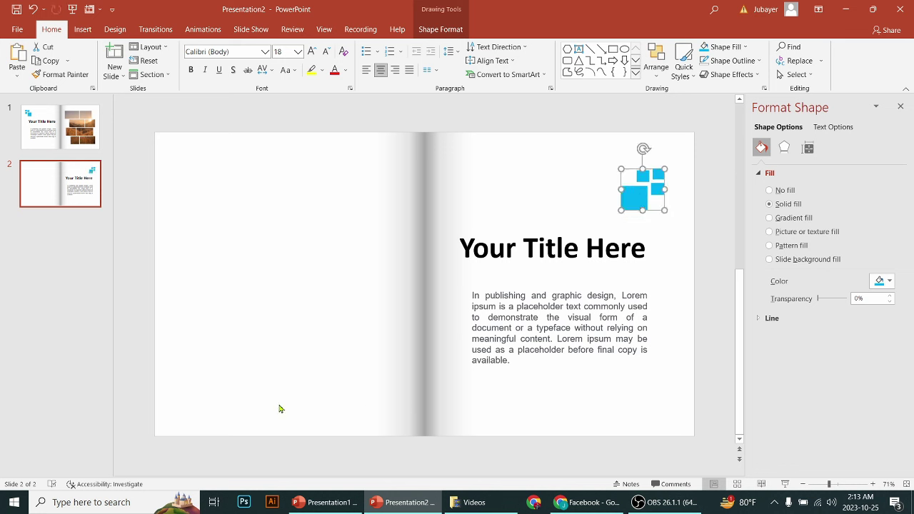
click(147, 328)
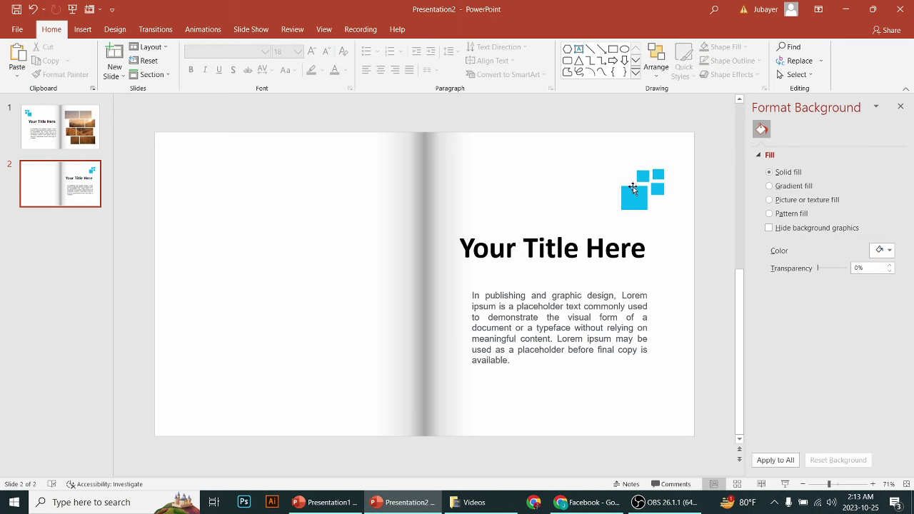
Step: Draw a blue hexagon on the left page and stack two copies below it in a column
click(568, 48)
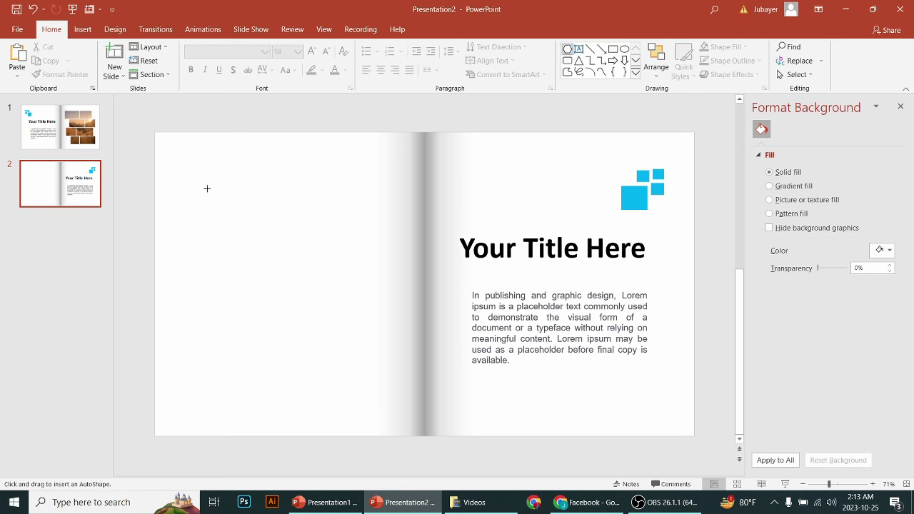
drag(207, 189, 265, 240)
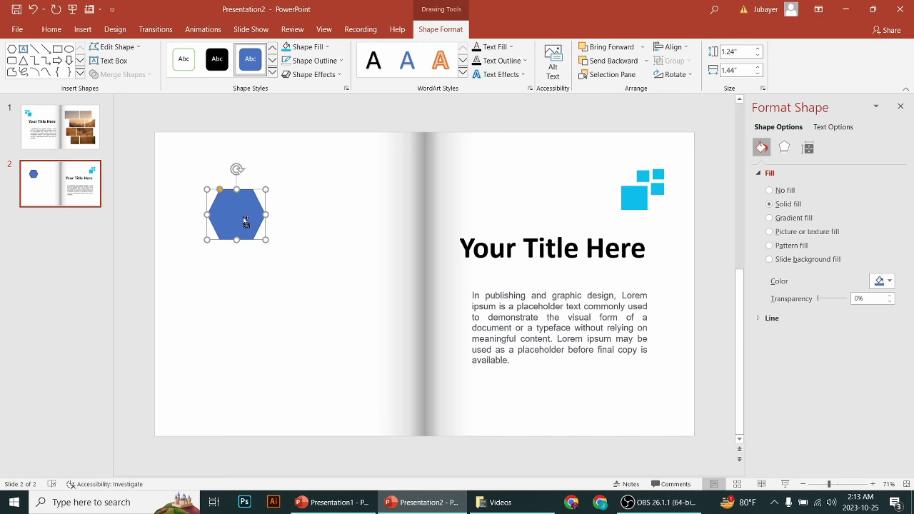
drag(243, 218, 243, 280)
drag(245, 275, 239, 323)
Step: Copy the three-hexagon column to the right and nudge it up into a staggered honeycomb
drag(293, 169, 193, 390)
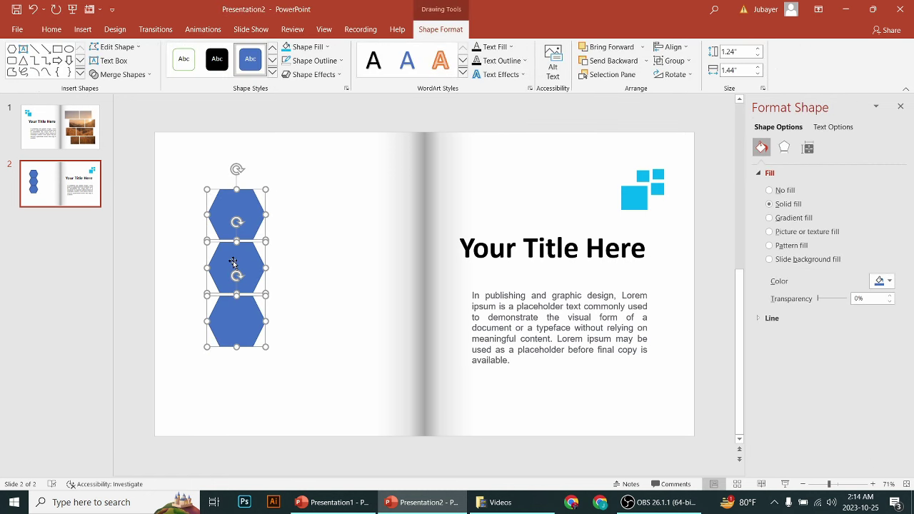
drag(235, 260, 284, 295)
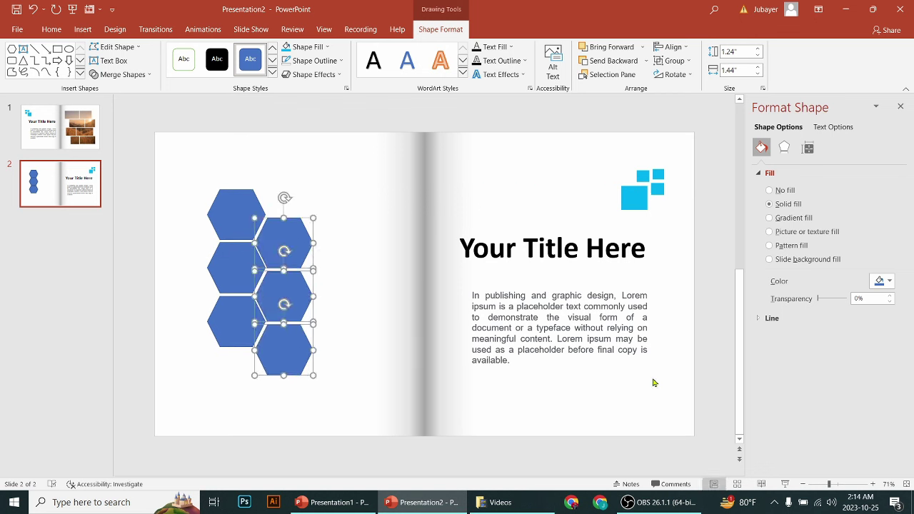
key(Up)
key(Up)
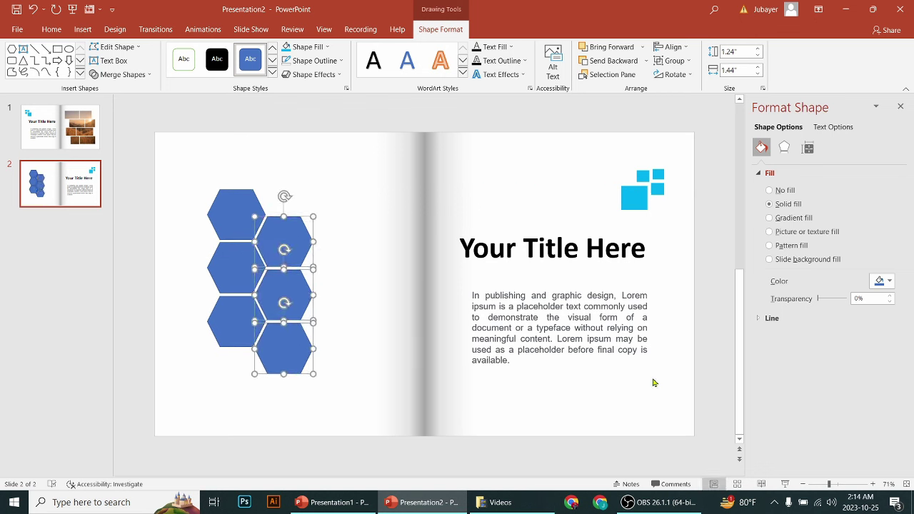
key(Up)
key(Up)
key(Up)
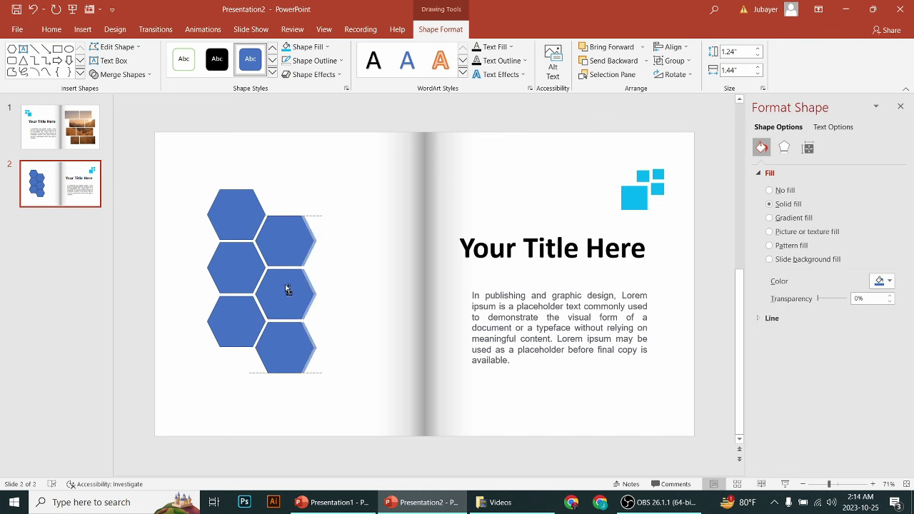
Step: Copy the hexagon column into a third column and nudge it into a staggered position
drag(278, 285, 342, 252)
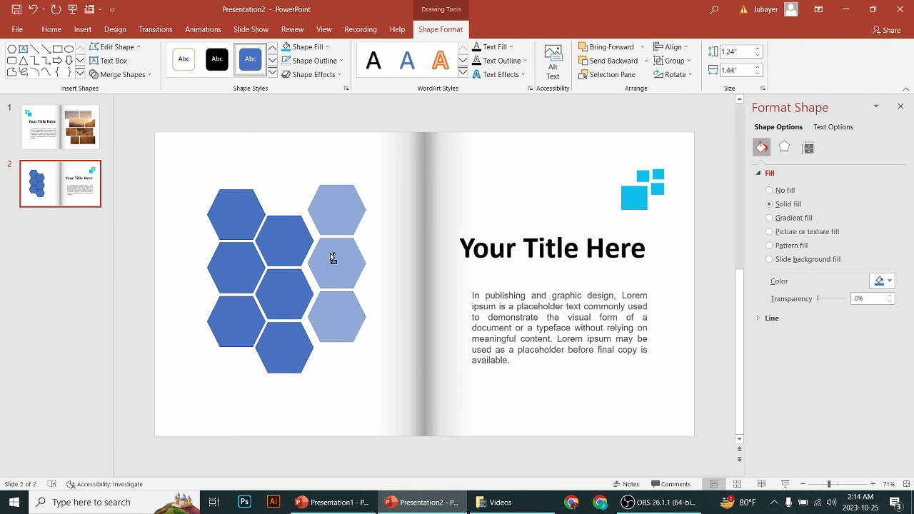
drag(342, 252, 332, 262)
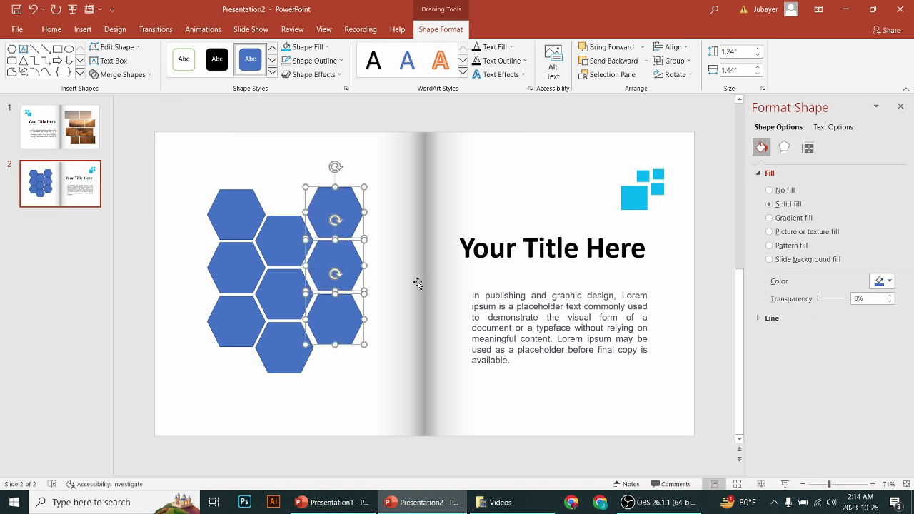
key(ctrl+Down)
key(ctrl+Down)
key(ctrl+Left)
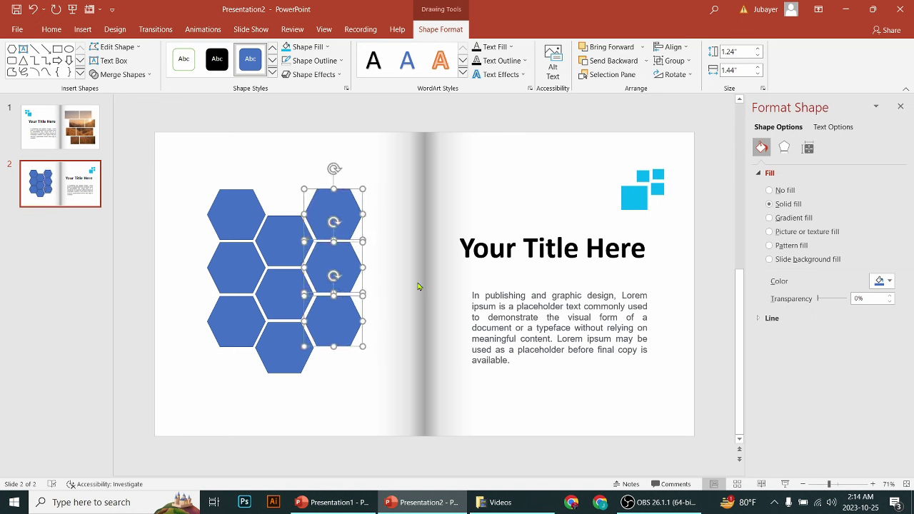
key(ctrl+Left)
key(ctrl+Left)
key(ctrl+Down)
key(ctrl+Down)
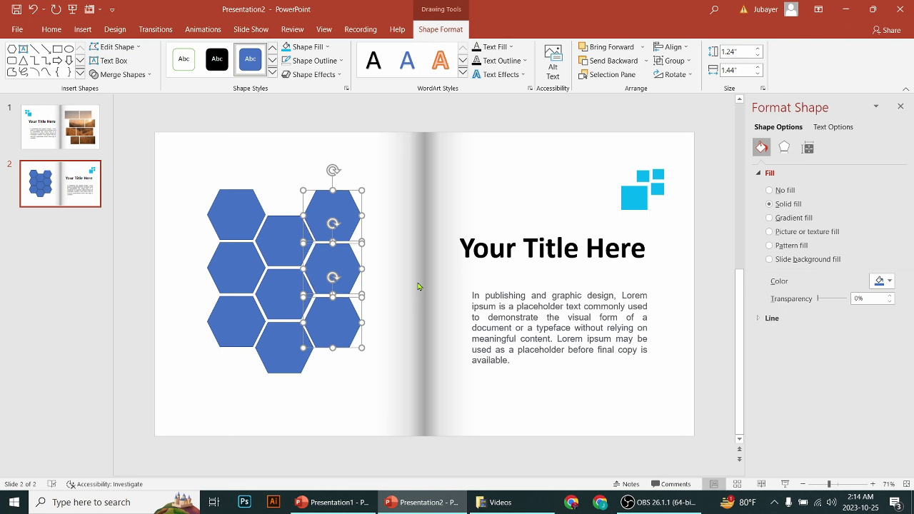
key(ctrl+Right)
key(ctrl+Up)
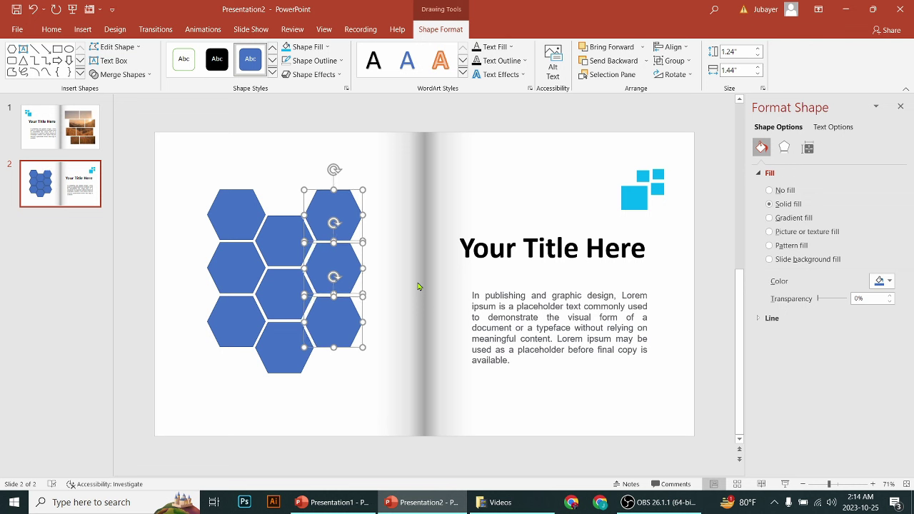
key(ctrl+Left)
key(ctrl+Up)
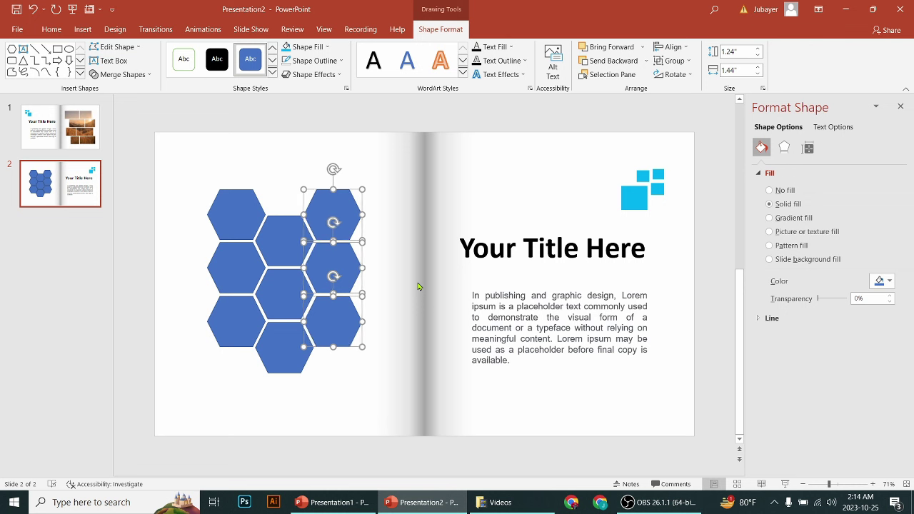
Step: Copy a fourth column, move its bottom-right hexagon to the top, and select all twelve hexagons
mouse_move(344, 323)
mouse_down()
mouse_move(397, 323)
mouse_move(393, 352)
mouse_up()
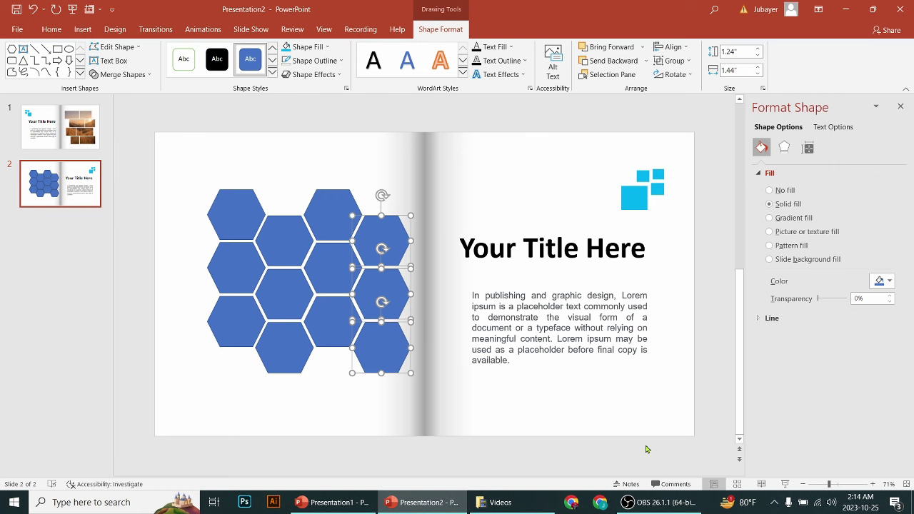
click(344, 426)
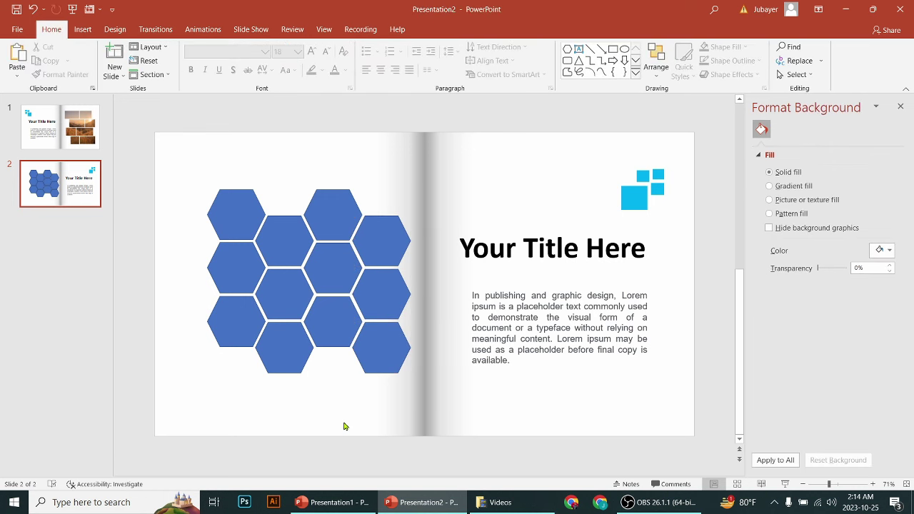
mouse_move(374, 353)
mouse_down()
mouse_move(307, 215)
mouse_move(283, 200)
mouse_up()
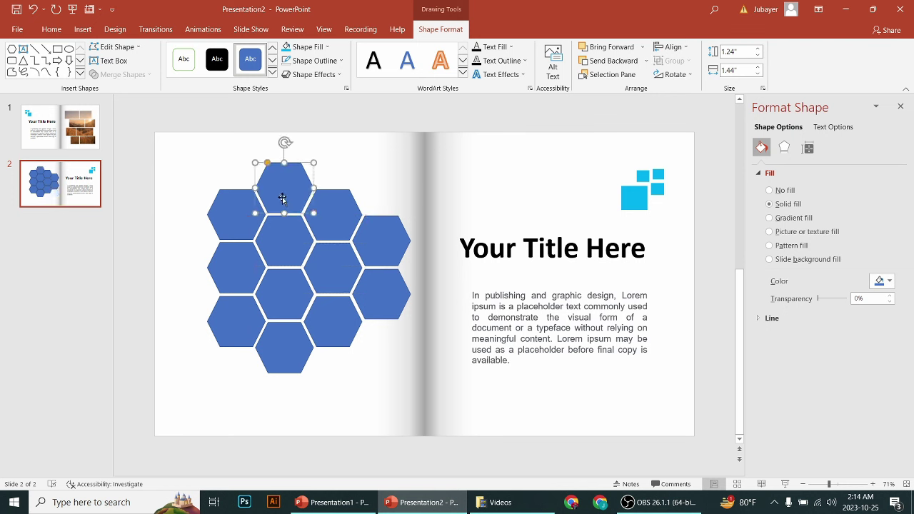
key(ctrl+Up)
key(ctrl+Up)
key(ctrl+Up)
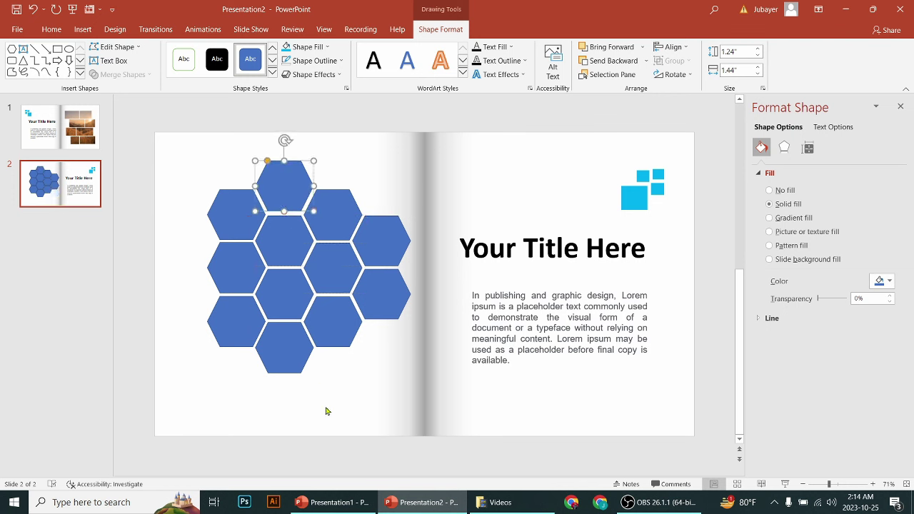
click(326, 411)
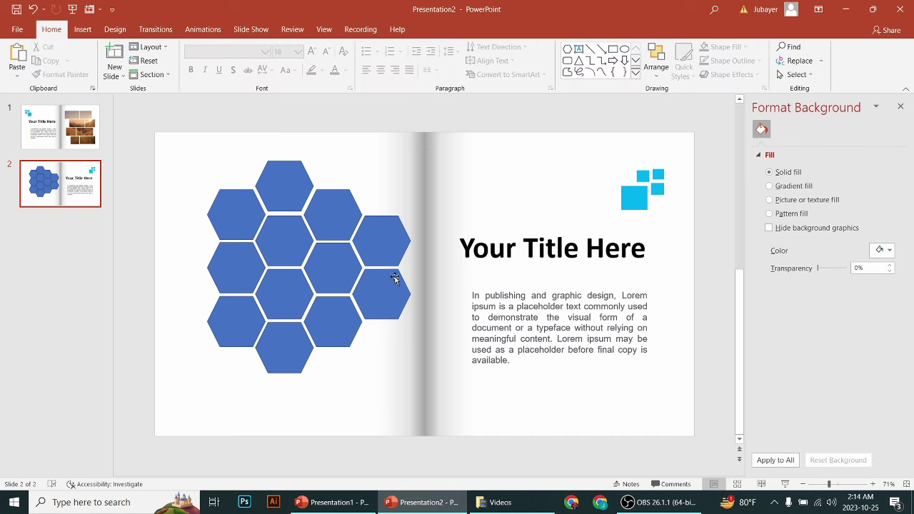
drag(177, 117, 412, 419)
Step: Shift the hexagon cluster left and set the hexagons to No Outline
mouse_move(285, 345)
mouse_down()
mouse_move(265, 341)
mouse_move(270, 350)
mouse_up()
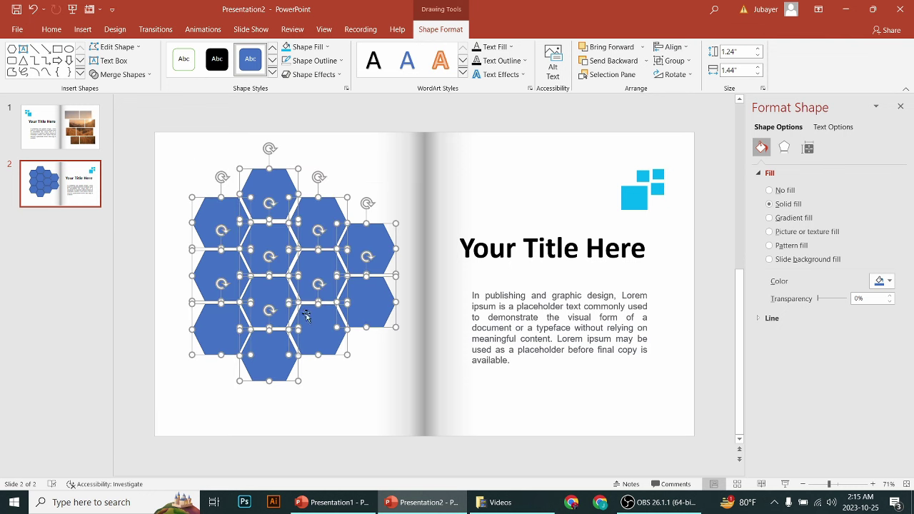
click(327, 47)
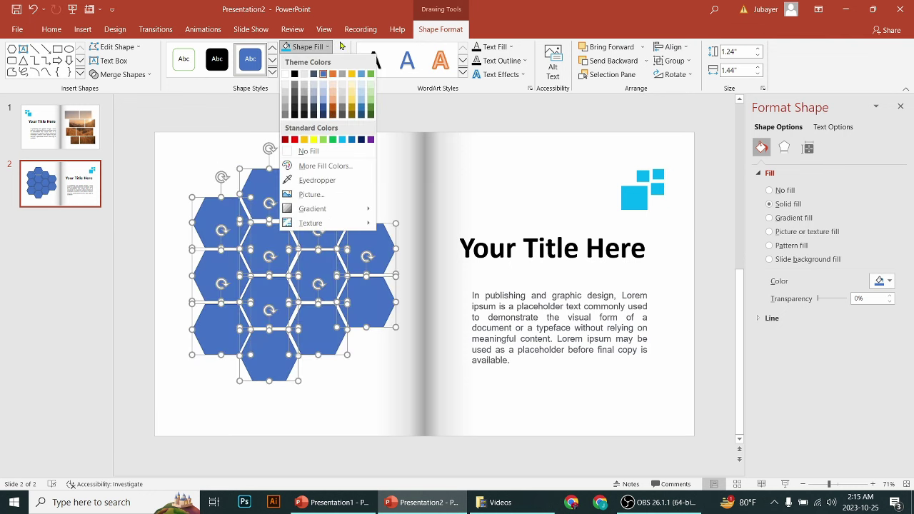
click(340, 45)
click(315, 61)
click(315, 165)
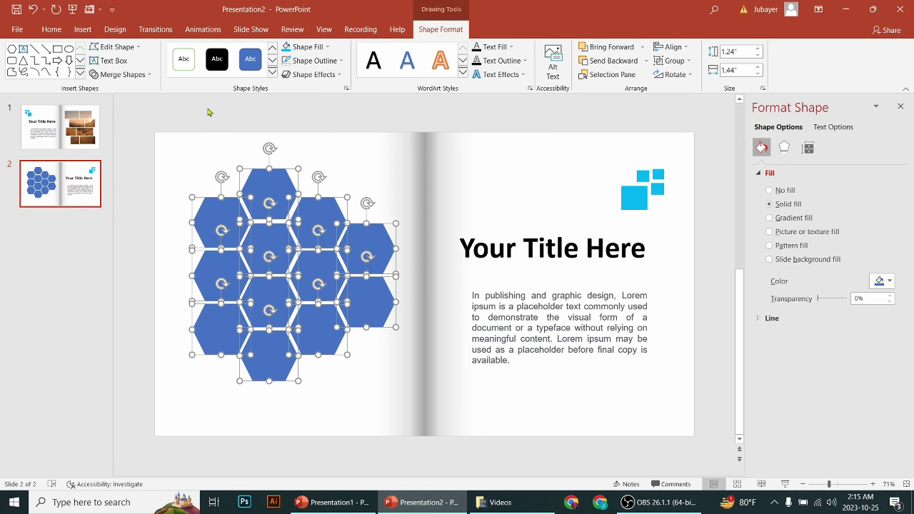
Step: Merge the twelve hexagons into one shape with Union and nudge it slightly down
click(122, 74)
click(114, 88)
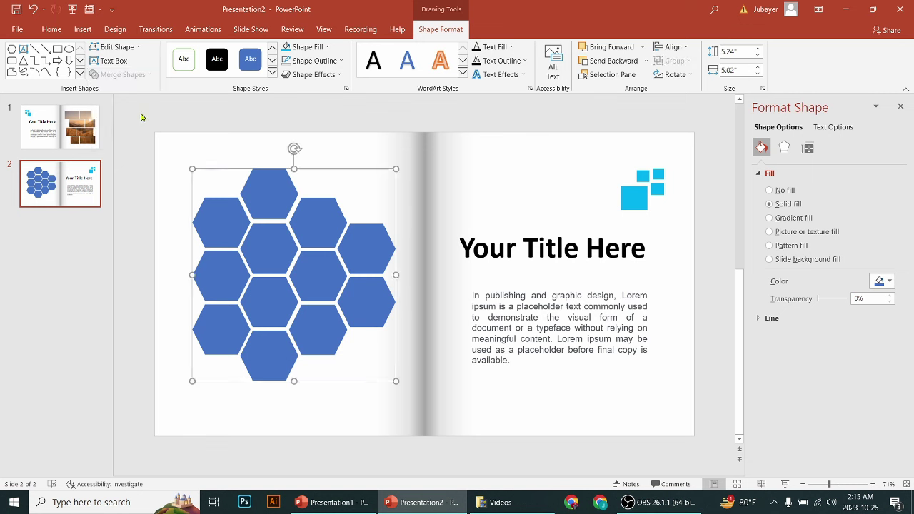
click(308, 409)
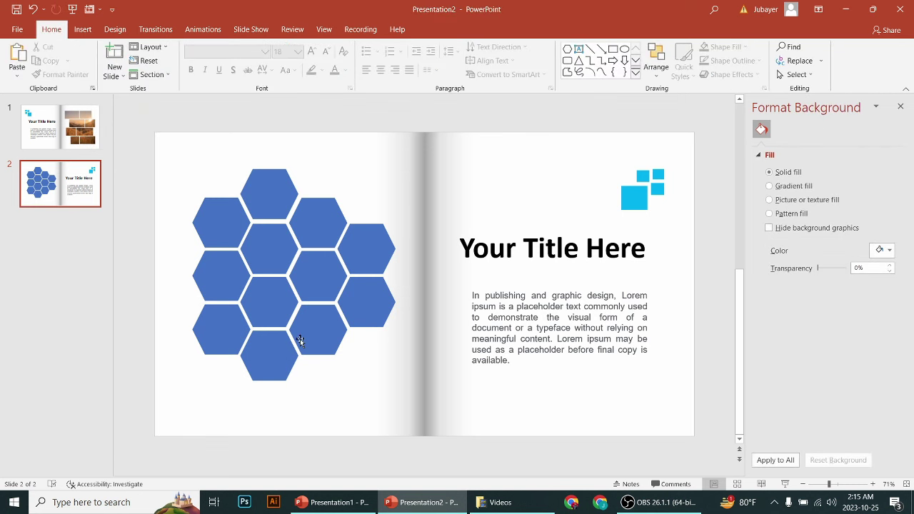
drag(300, 339, 305, 342)
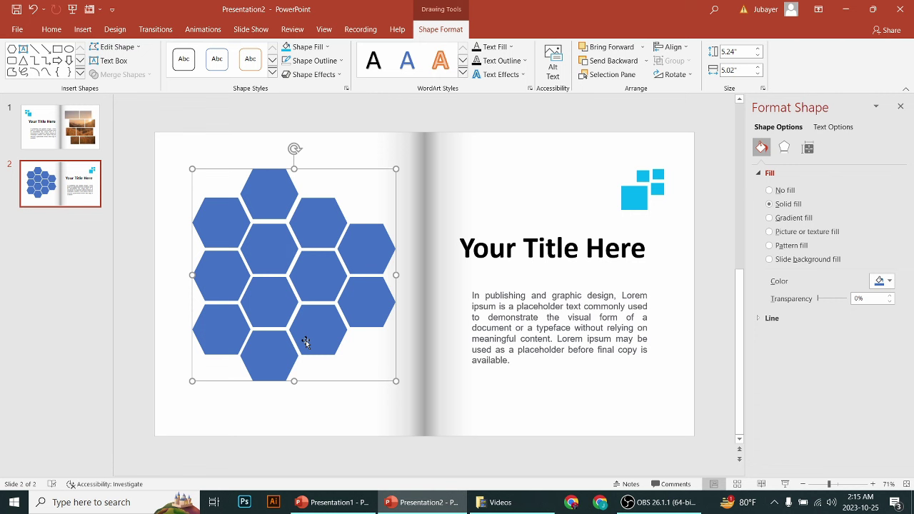
Step: Fill the honeycomb with the stock barn-below-red-cliffs photo found by searching 'desert'
click(775, 235)
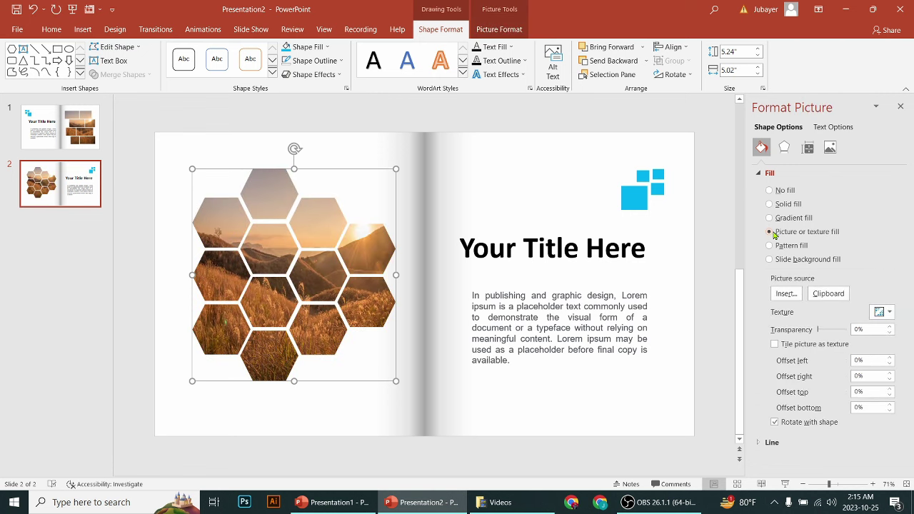
click(785, 294)
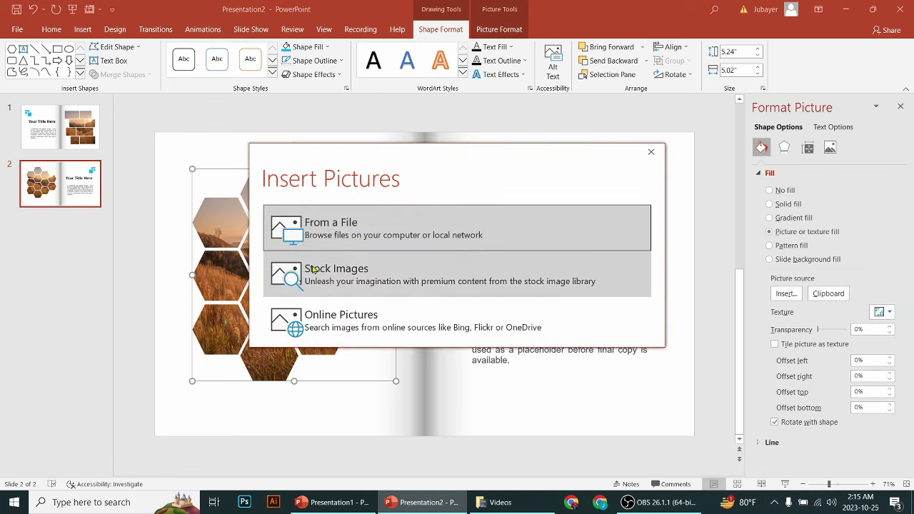
click(316, 329)
text(desart)
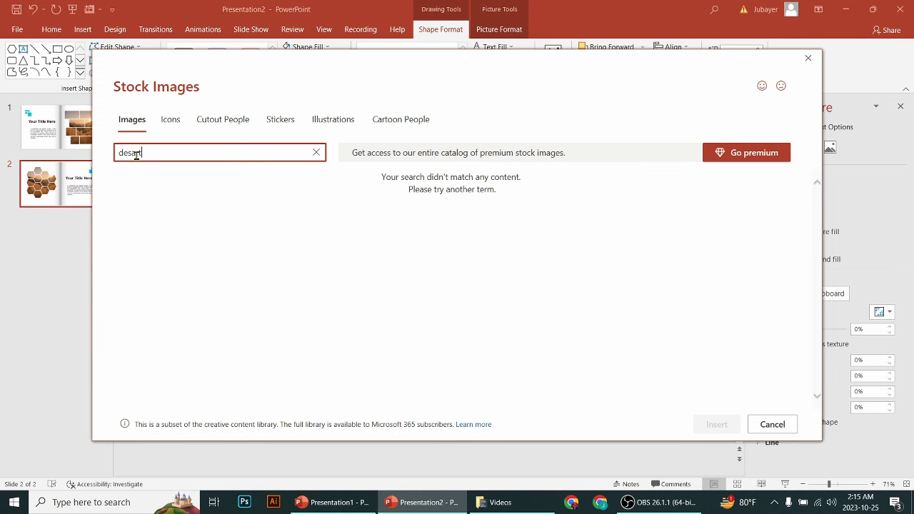
drag(142, 153, 130, 152)
text(ert)
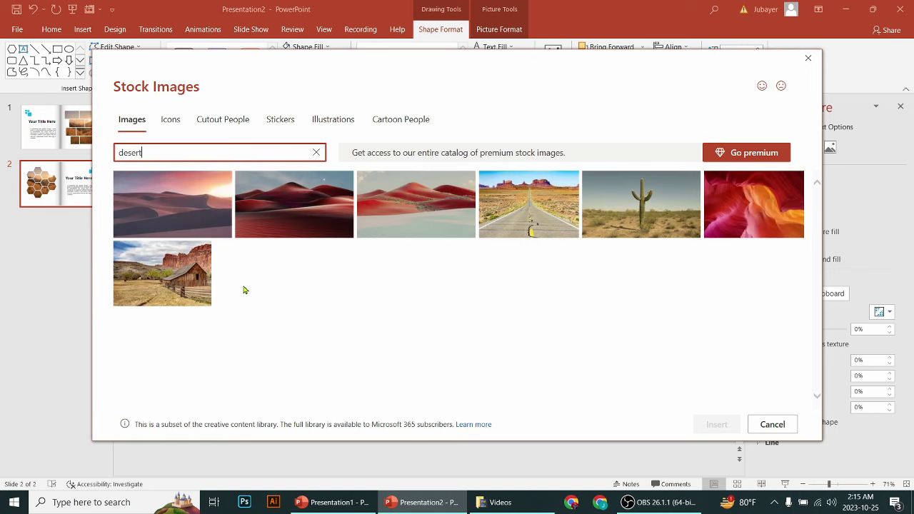
click(193, 296)
click(704, 424)
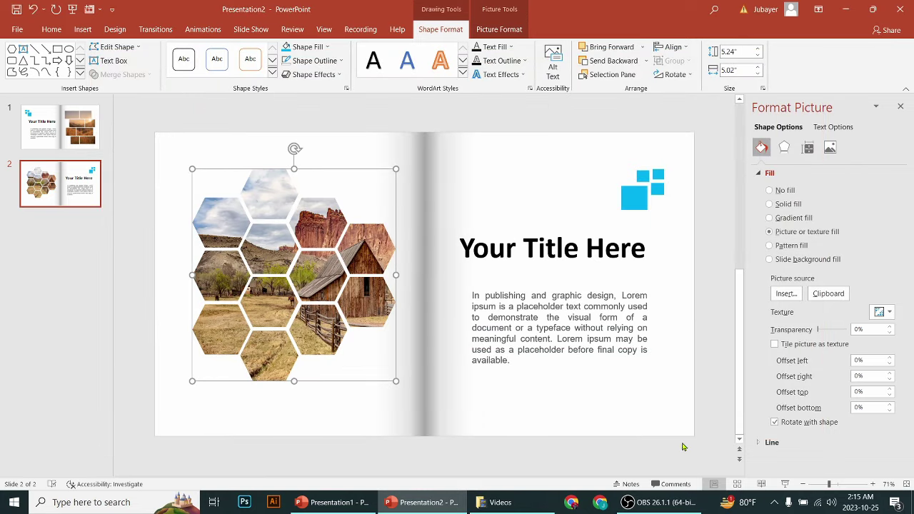
Step: Move the photo-filled honeycomb slightly lower on the left page
click(673, 450)
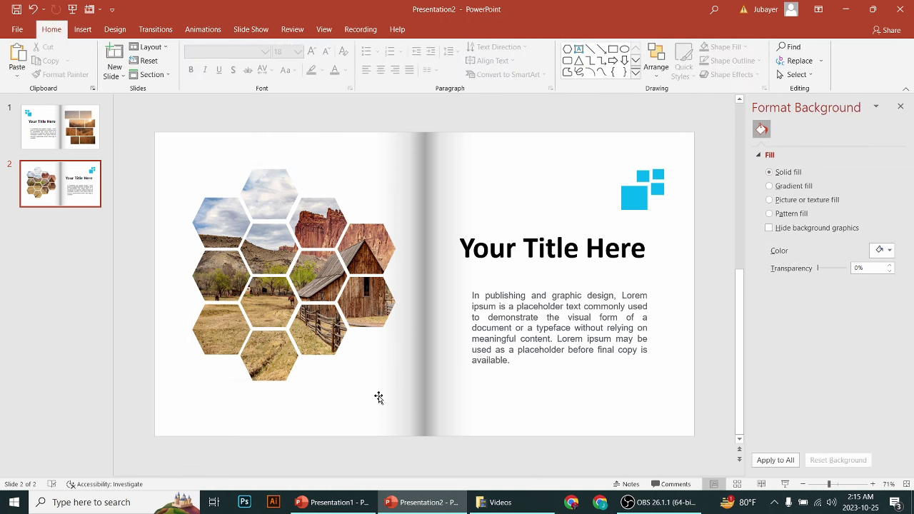
drag(270, 346, 270, 353)
click(207, 432)
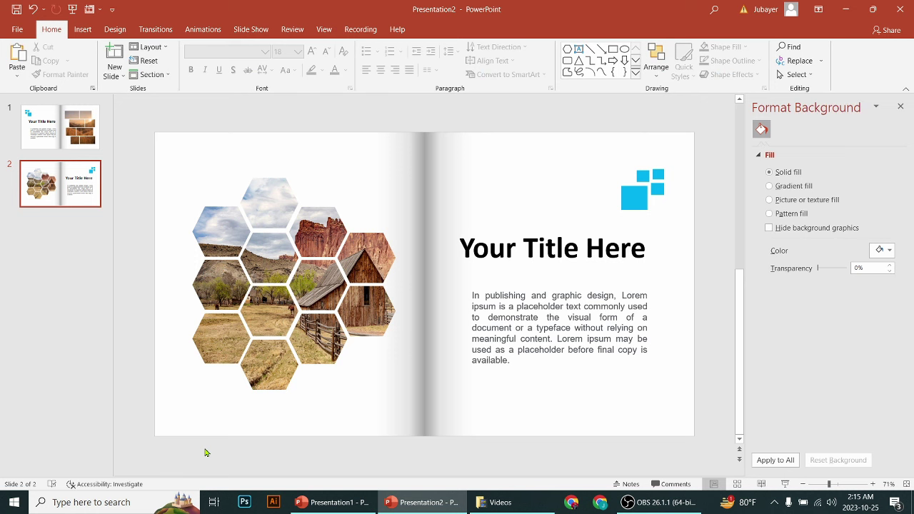
Step: Add slide 3 after slide 2 and paste the rectangular photo collage onto its right page
right_click(56, 189)
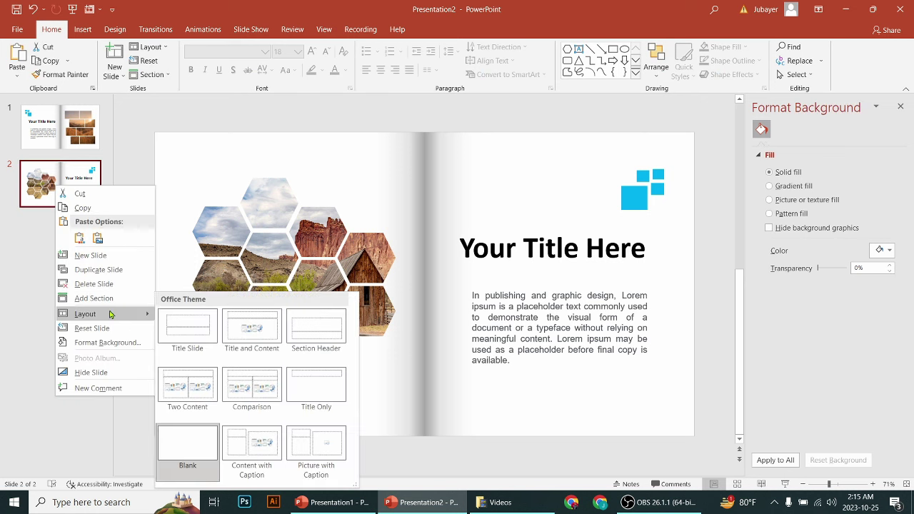
click(108, 276)
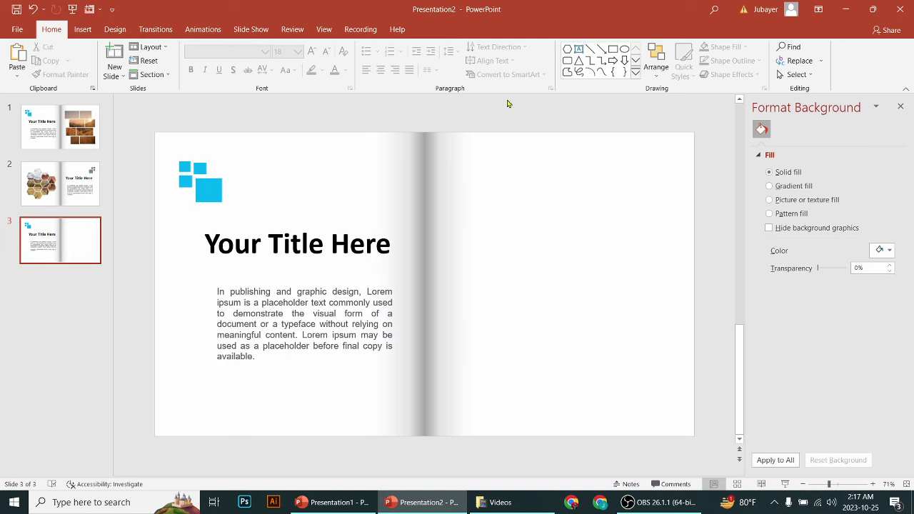
key(ctrl+v)
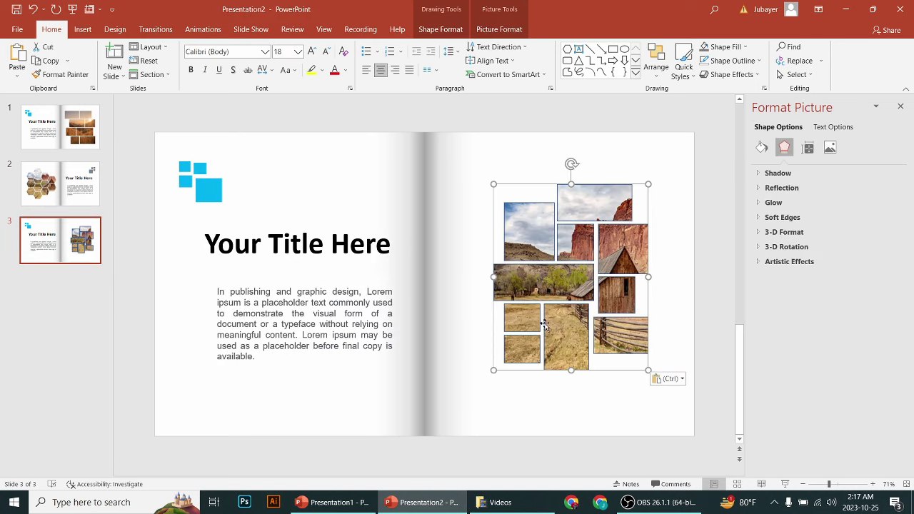
click(576, 401)
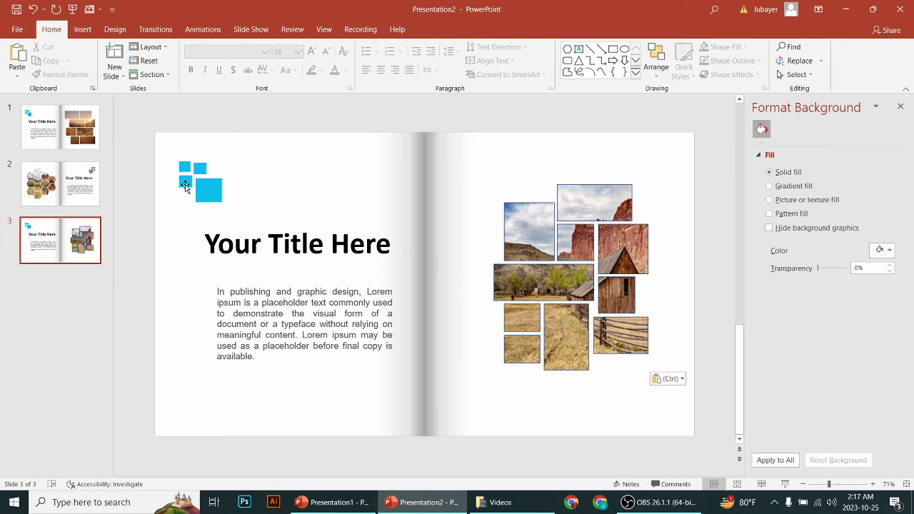
Step: Recolour the blue squares logo to Orange, Accent 2, Darker 25%
click(187, 181)
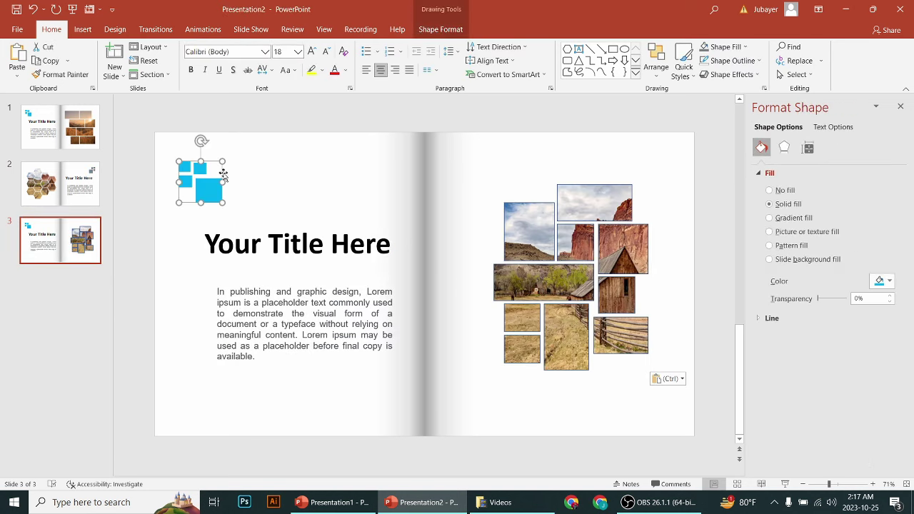
click(452, 32)
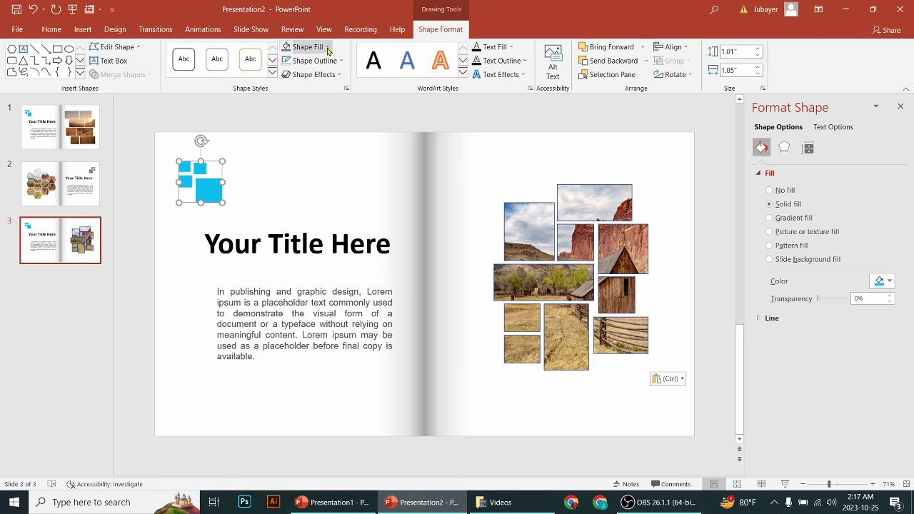
click(328, 47)
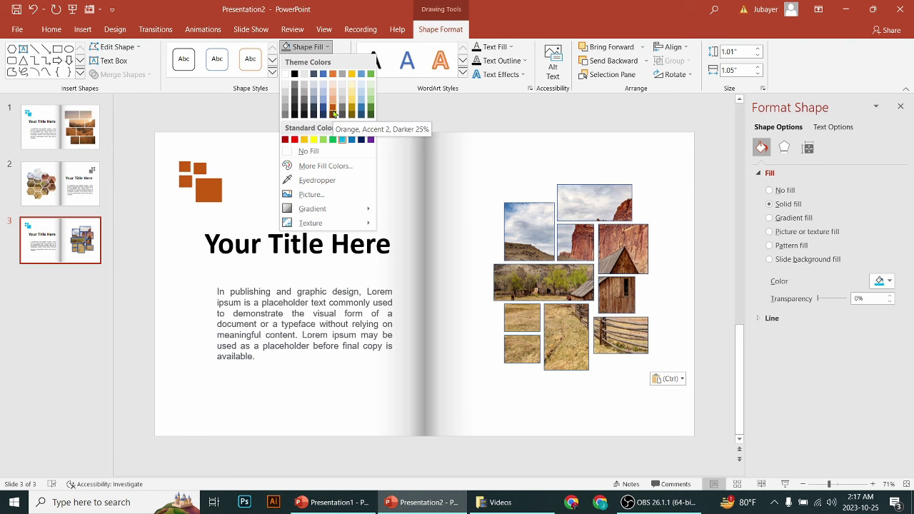
click(333, 105)
click(378, 393)
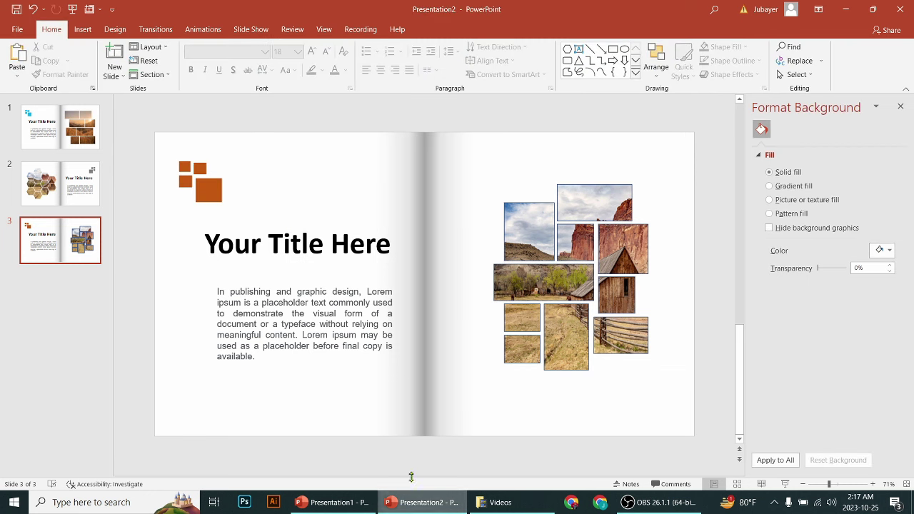
Step: Duplicate slide 3 as slide 4 and select its collage, body text, title and logo together
right_click(56, 244)
click(108, 334)
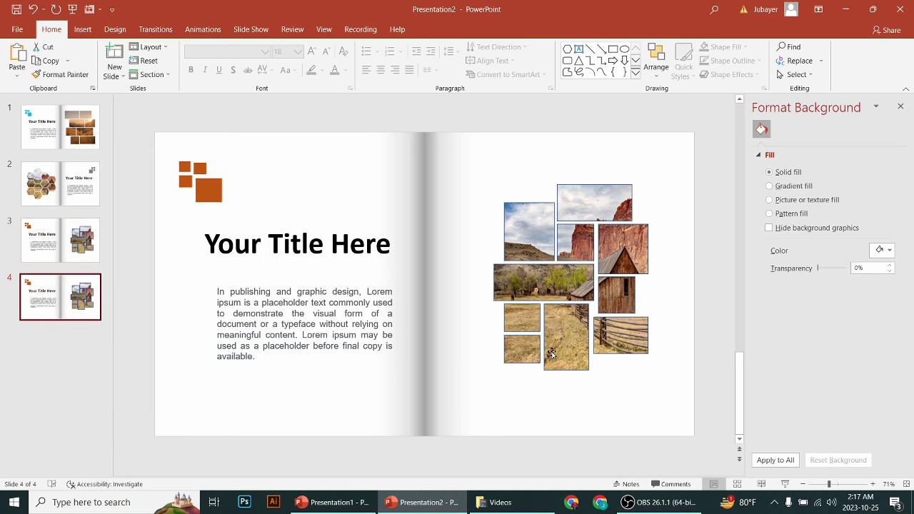
click(552, 355)
shift+click(279, 327)
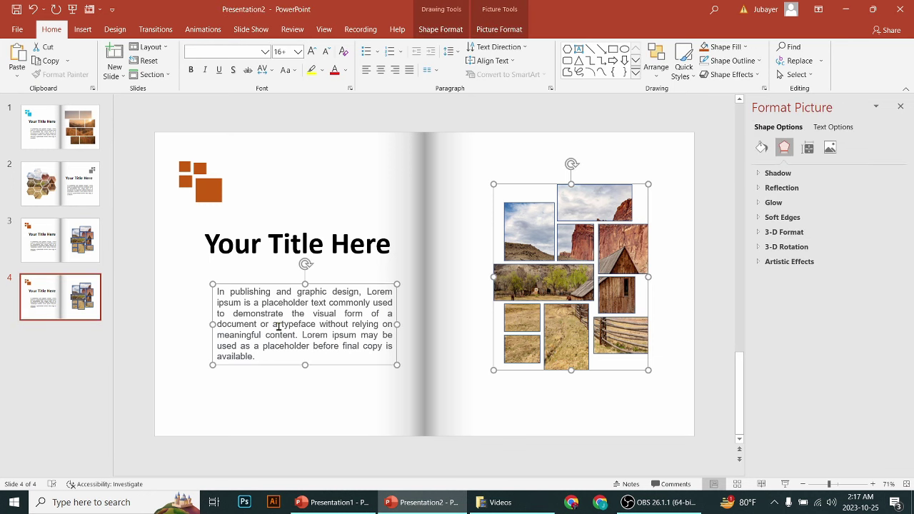
shift+click(267, 247)
shift+click(207, 193)
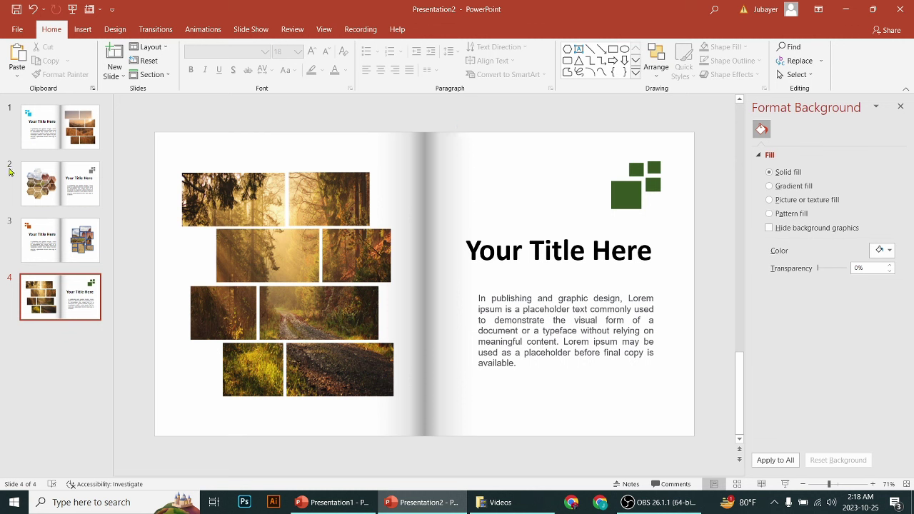
click(68, 357)
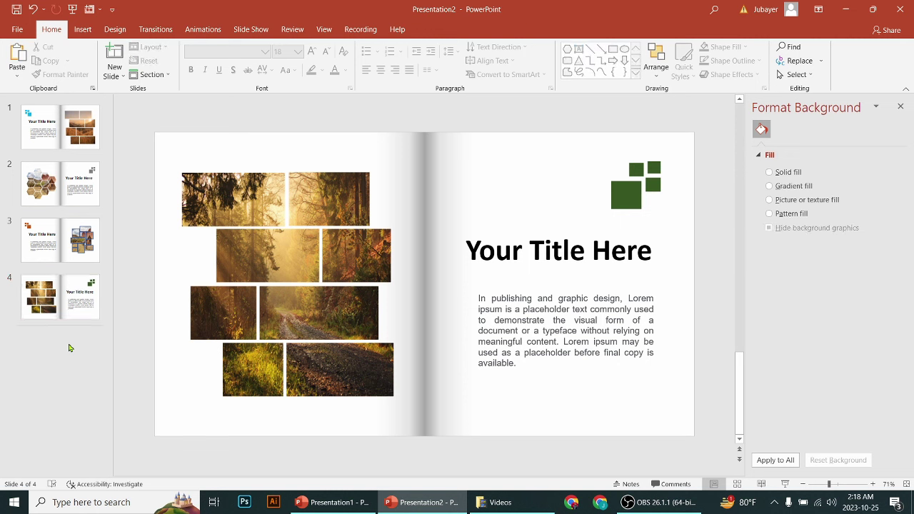
Step: Select slides 1 through 4 and apply the Page Curl transition, 01.25 seconds long
click(63, 140)
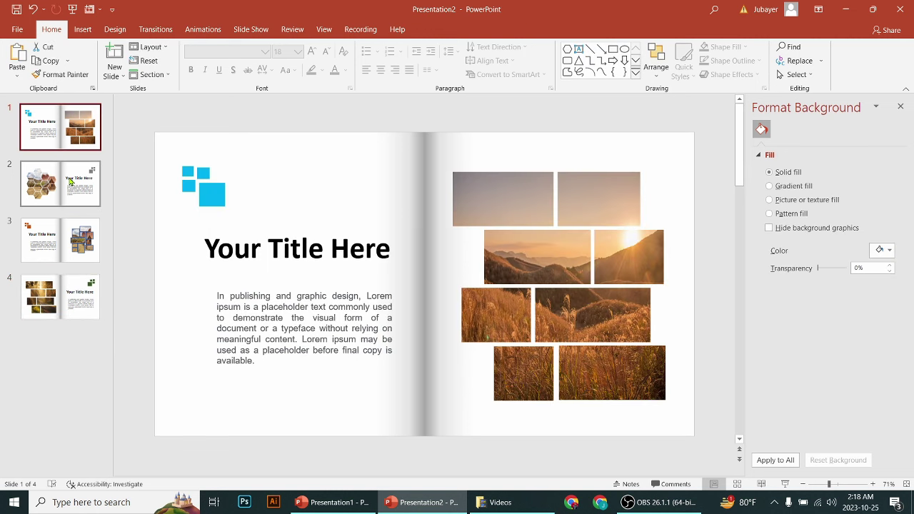
shift+click(70, 182)
shift+click(69, 243)
shift+click(69, 299)
click(202, 29)
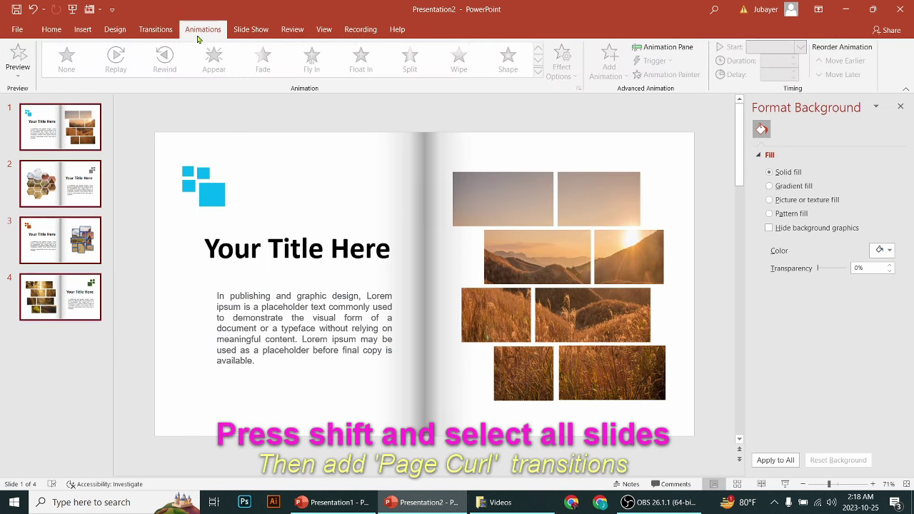
click(156, 29)
click(635, 82)
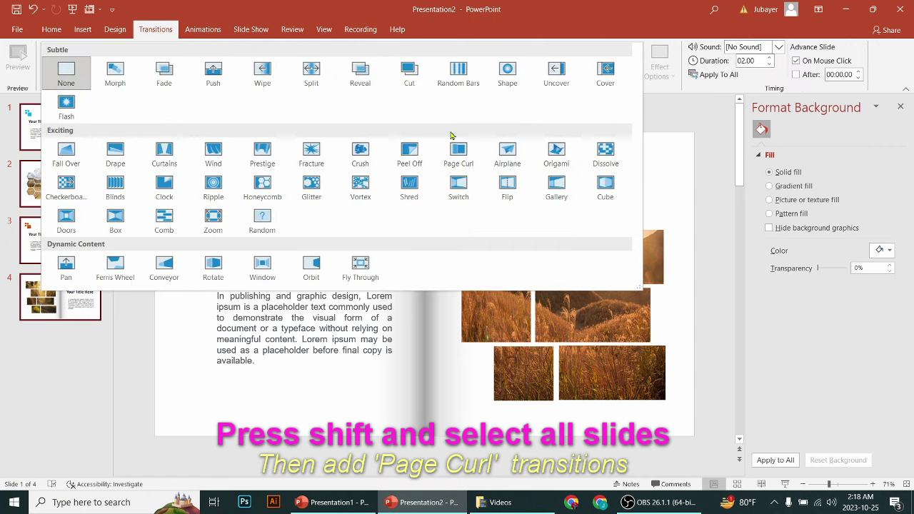
click(457, 152)
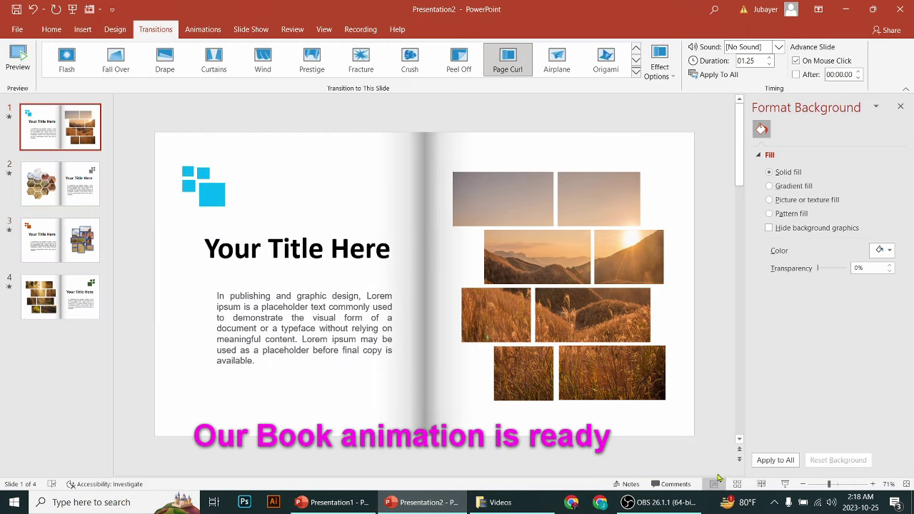
Step: Run the slide show from slide 1 and advance through slides 2, 3 and 4
click(784, 484)
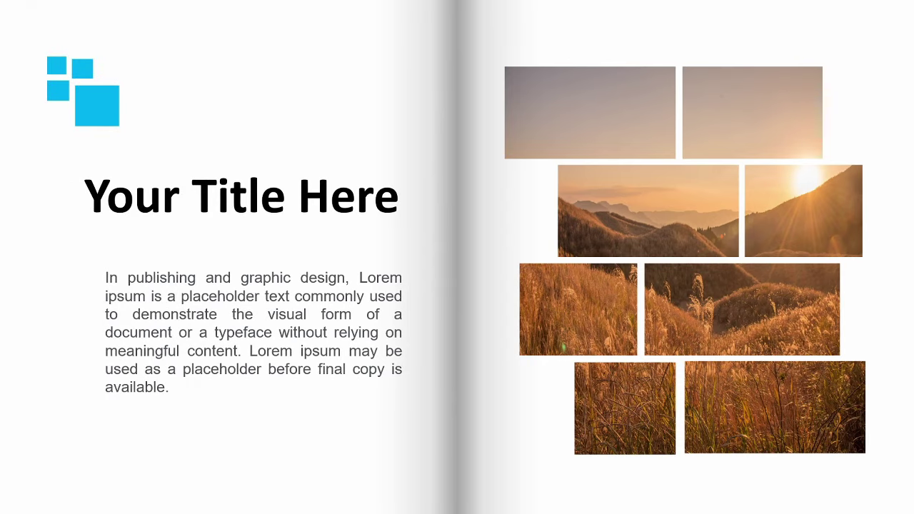
key(Right)
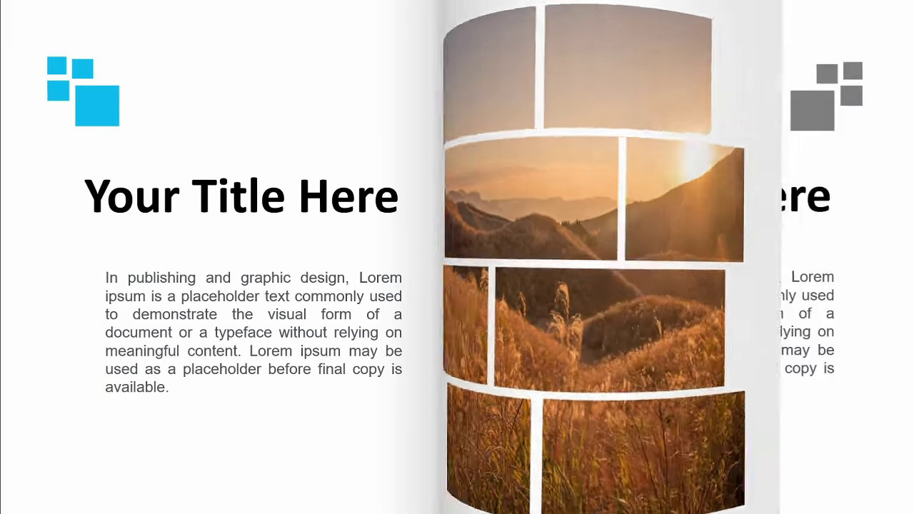
key(Right)
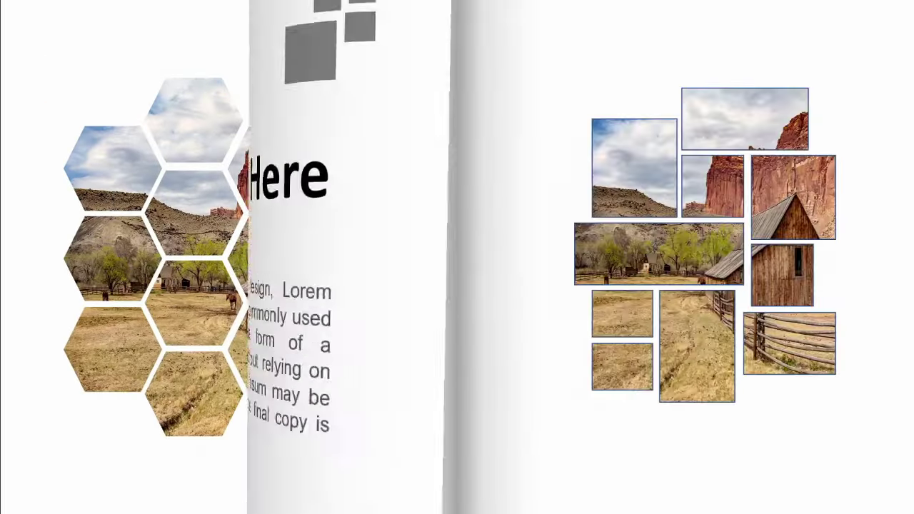
key(Right)
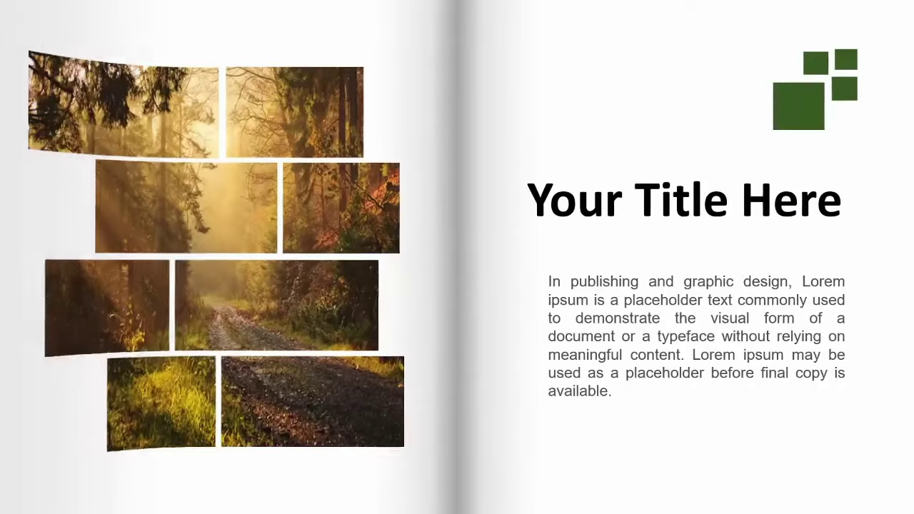